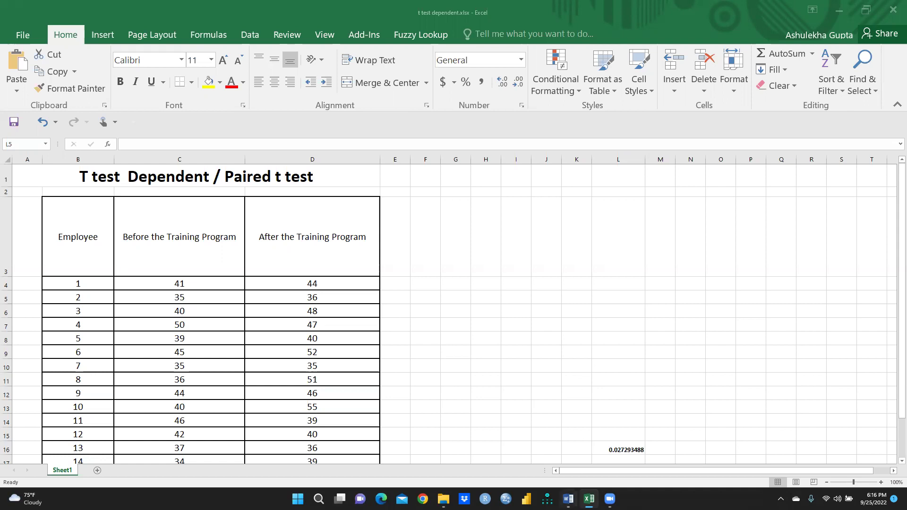
Step: Switch to the Word document Dependent Sample t test.docx and enlarge the page to read the Example 3 problem statement
mouse_move(569, 499)
click(568, 499)
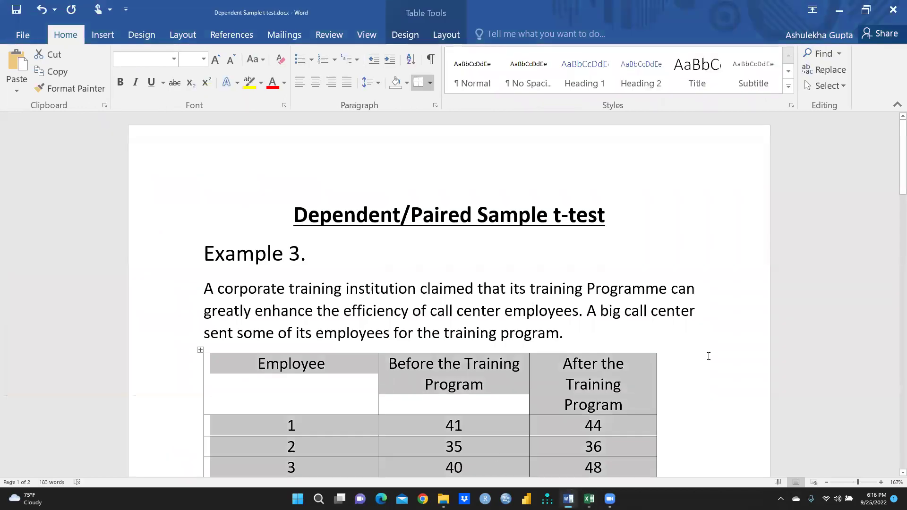
click(716, 387)
ctrl+scroll(715, 386, up, 1)
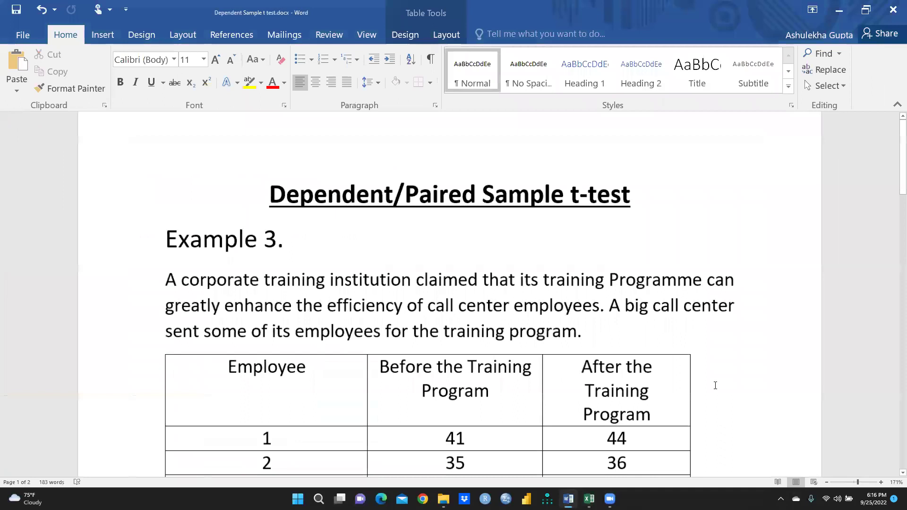
ctrl+scroll(715, 386, up, 5)
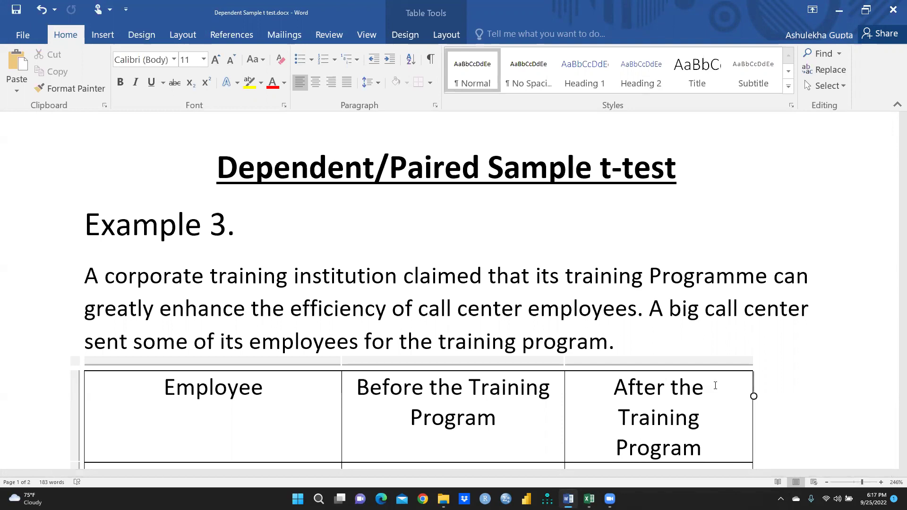
Step: Examine the Example 3 table of employee values before and after the training program
scroll(244, 324, down, 2)
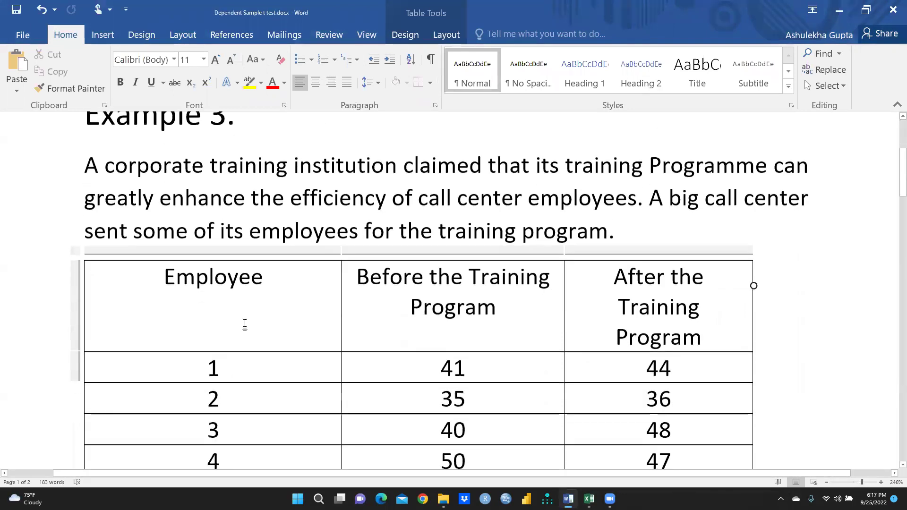
scroll(255, 308, down, 11)
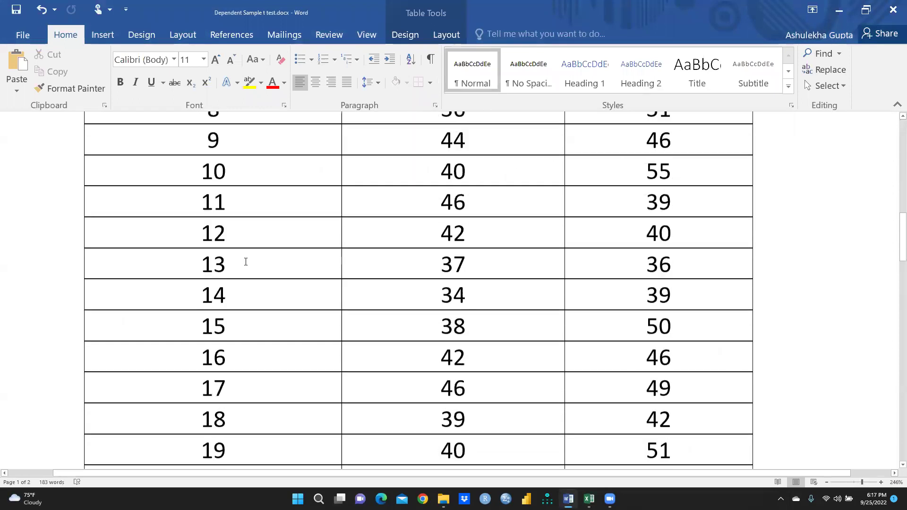
scroll(239, 300, down, 1)
scroll(273, 297, up, 12)
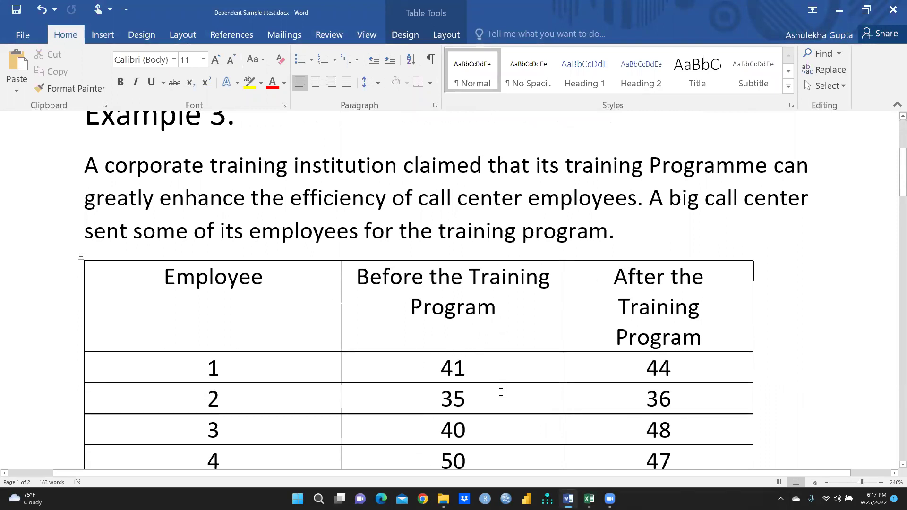
scroll(500, 387, down, 3)
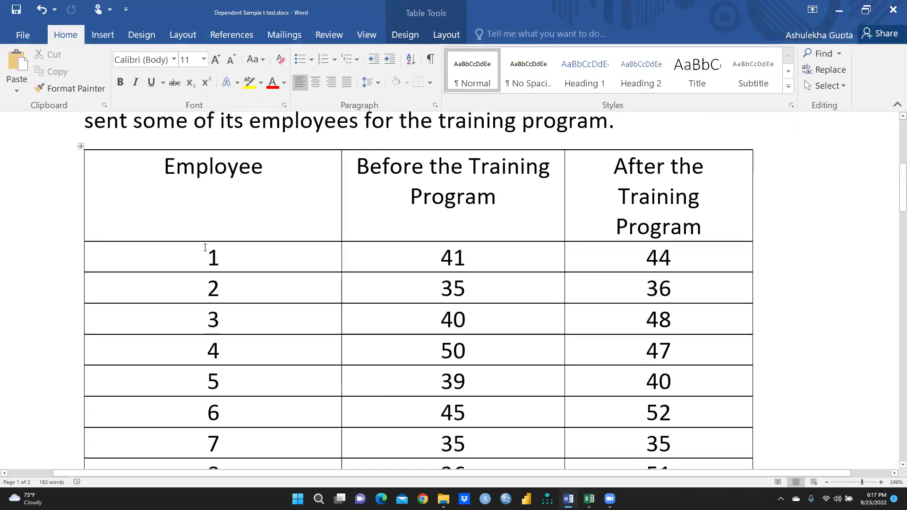
scroll(517, 294, down, 5)
scroll(511, 287, down, 8)
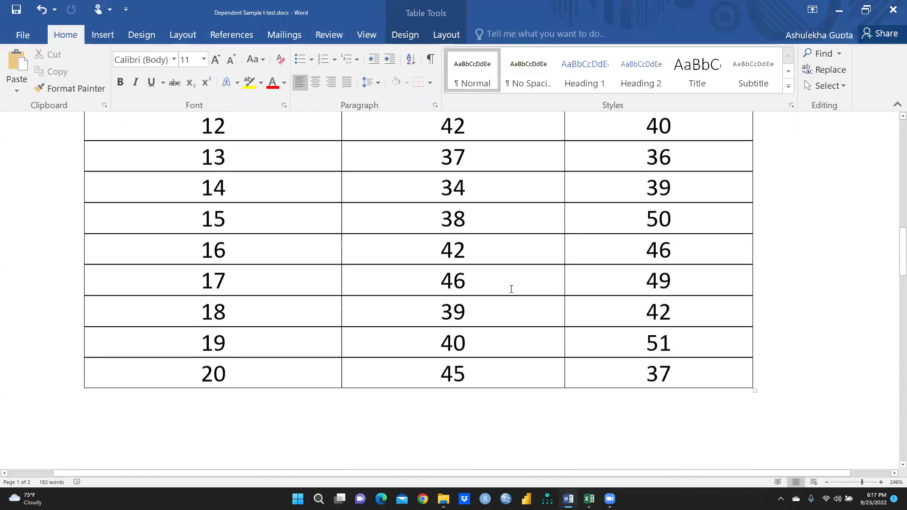
scroll(499, 332, up, 12)
scroll(500, 332, up, 3)
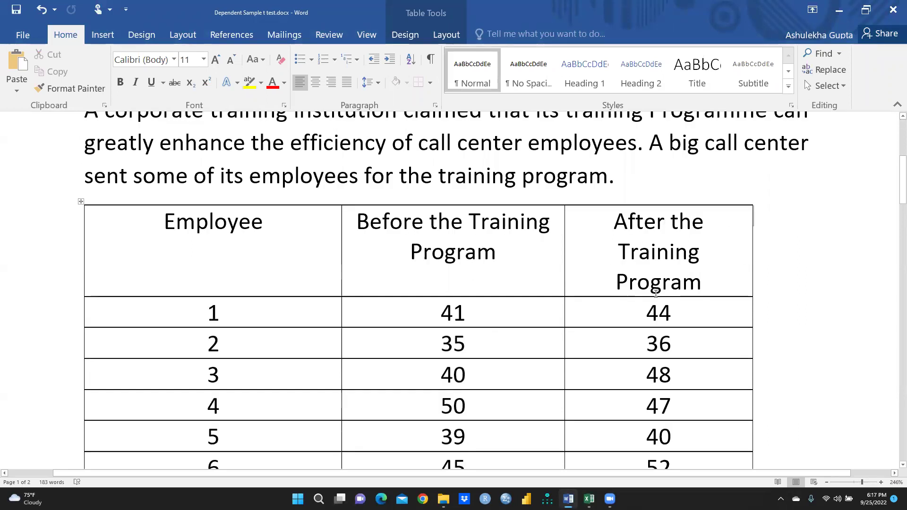
scroll(684, 319, down, 5)
scroll(660, 284, up, 4)
scroll(660, 284, down, 12)
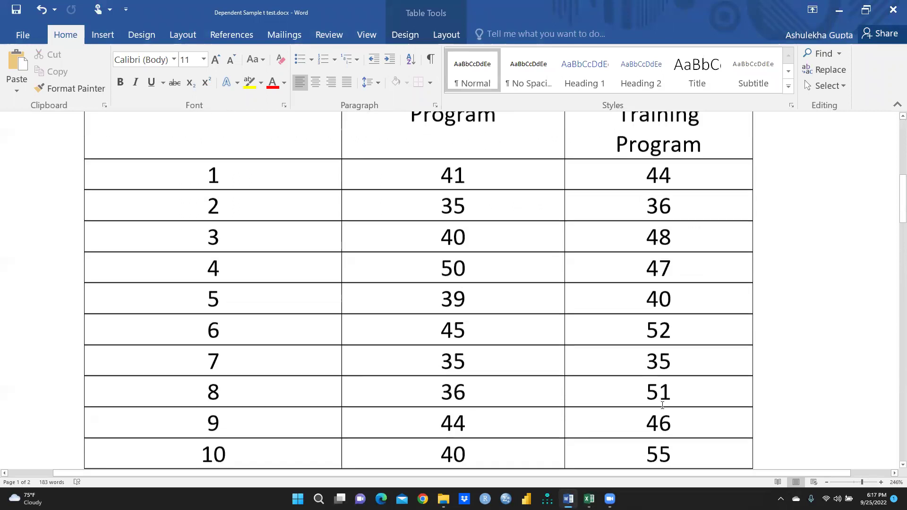
scroll(663, 404, up, 15)
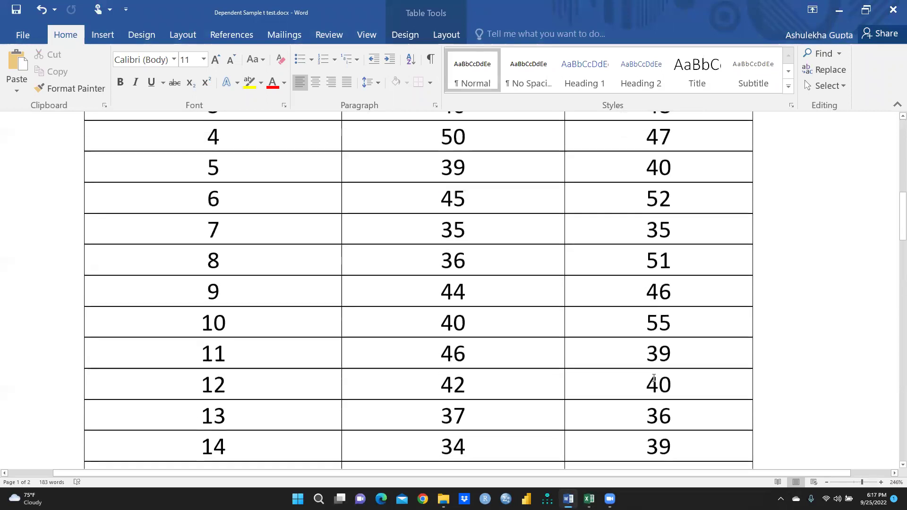
scroll(450, 337, down, 3)
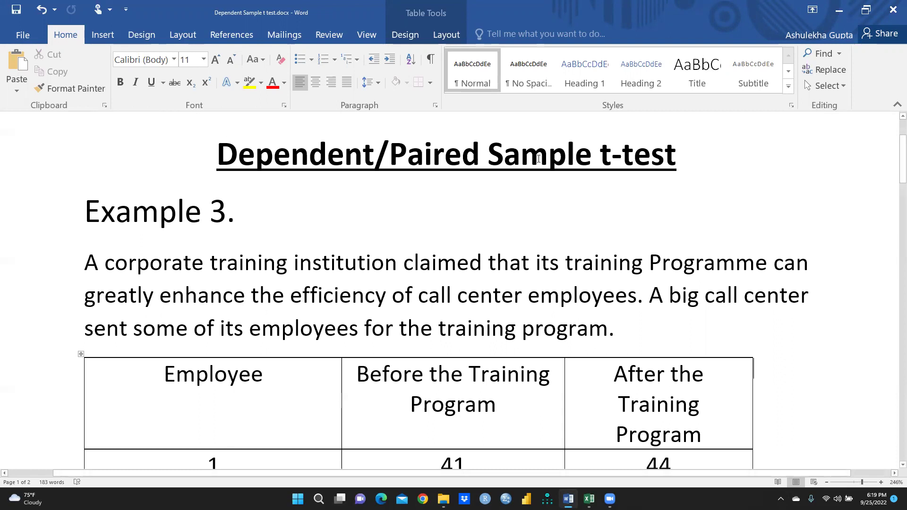
Step: Read through to the H0 and H1 hypotheses on the document's second page
scroll(469, 261, down, 4)
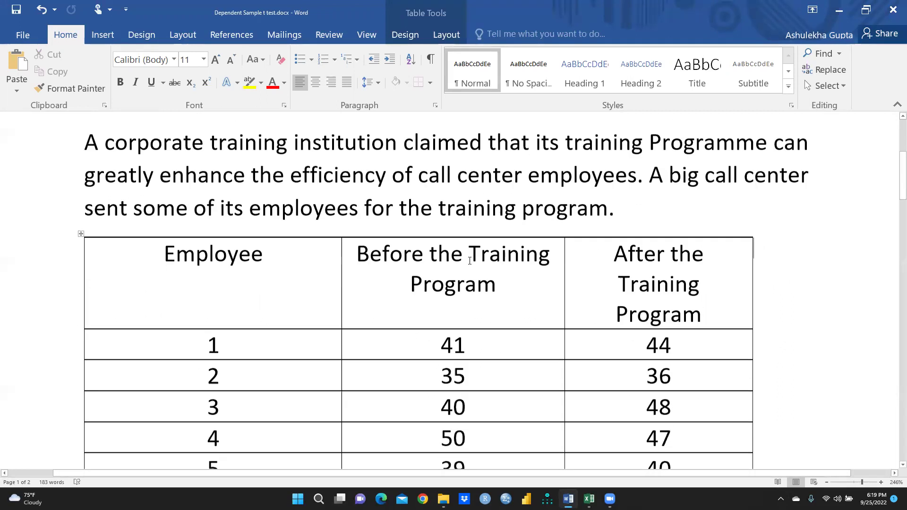
scroll(469, 260, down, 5)
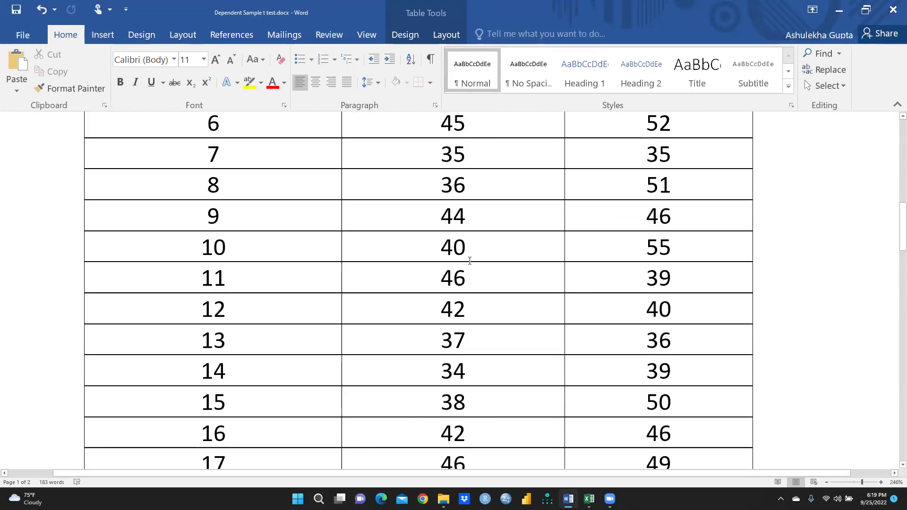
scroll(458, 262, down, 11)
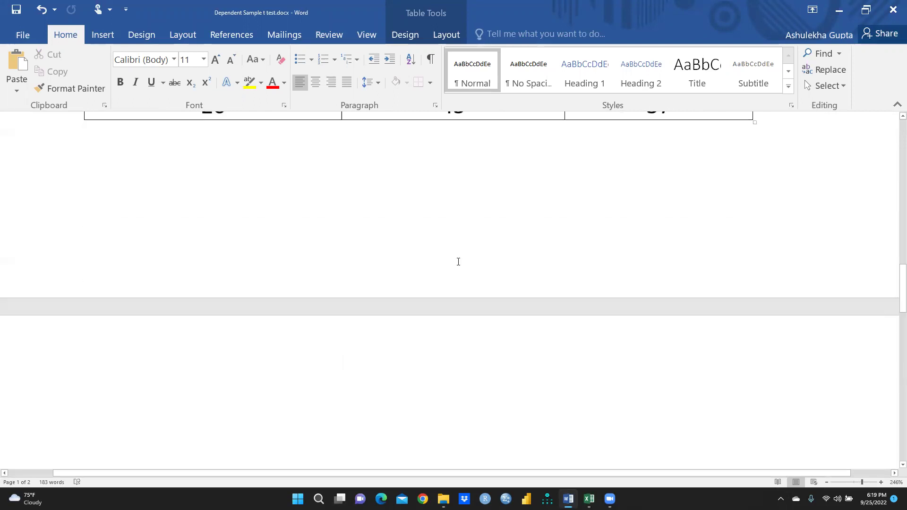
scroll(458, 260, down, 2)
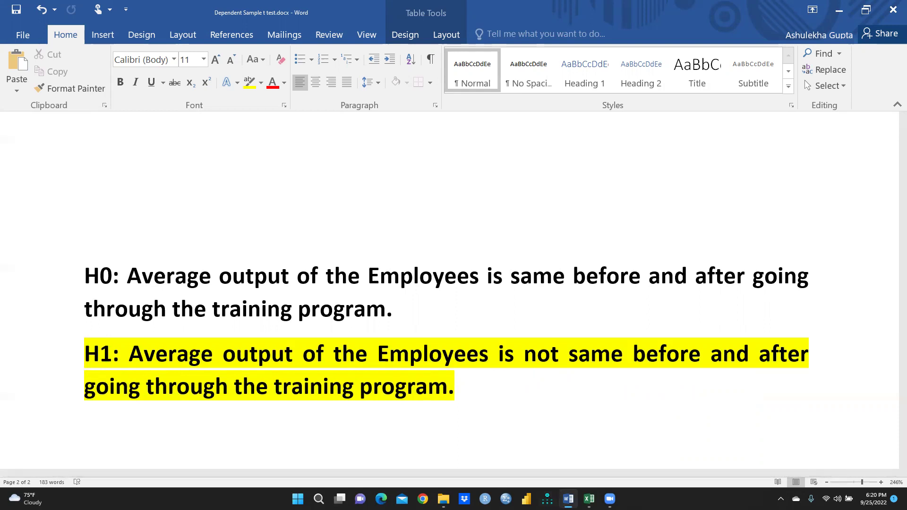
Step: Switch to the Excel workbook t test dependent.xlsx and review the employee data before and after the training program at an enlarged zoom
mouse_move(589, 499)
key(alt+Tab)
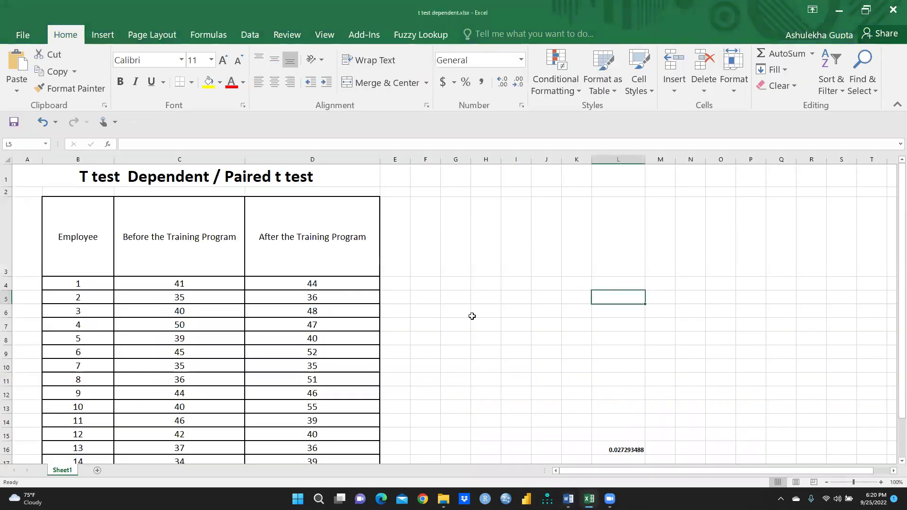
scroll(472, 314, up, 3)
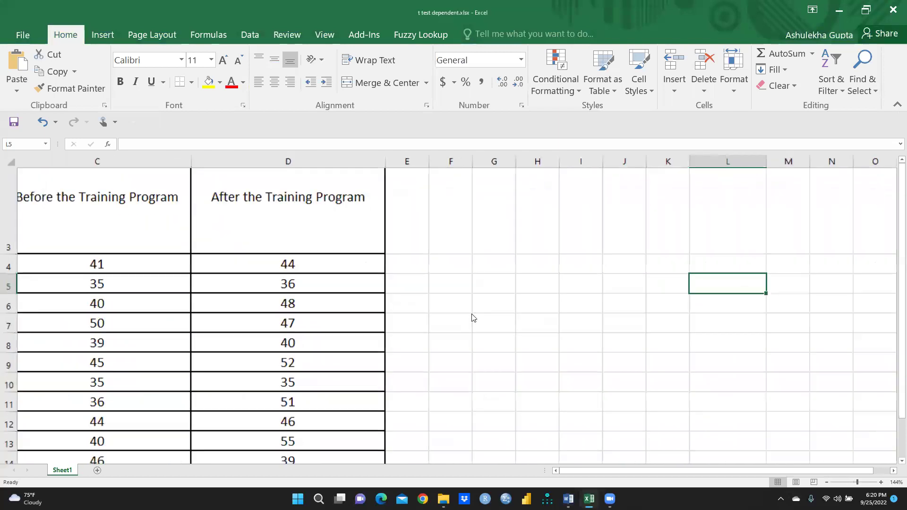
scroll(473, 318, left, 2)
scroll(472, 318, up, 1)
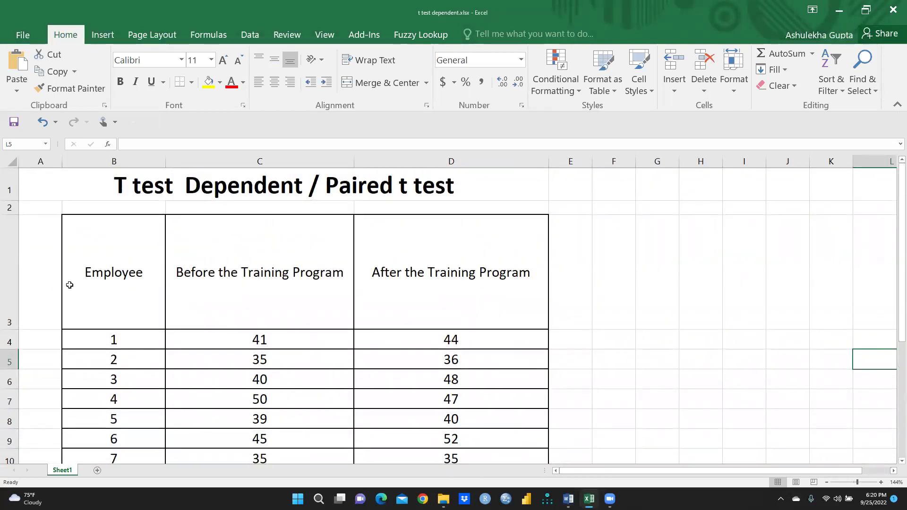
scroll(120, 329, down, 6)
scroll(118, 326, up, 6)
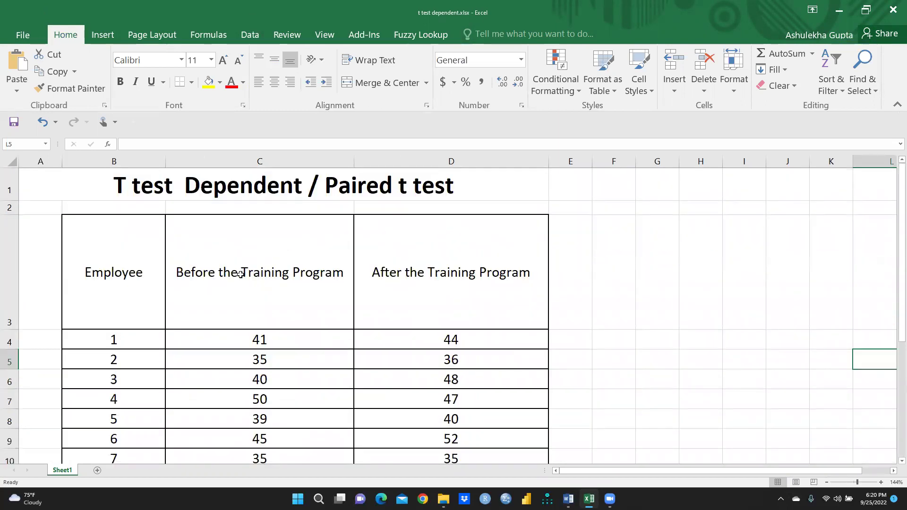
scroll(292, 333, down, 5)
scroll(292, 332, up, 5)
scroll(458, 376, down, 1)
scroll(458, 375, down, 3)
scroll(453, 373, up, 4)
Step: Start inserting a function in cell F4 and list the functions of the Statistical category
click(622, 344)
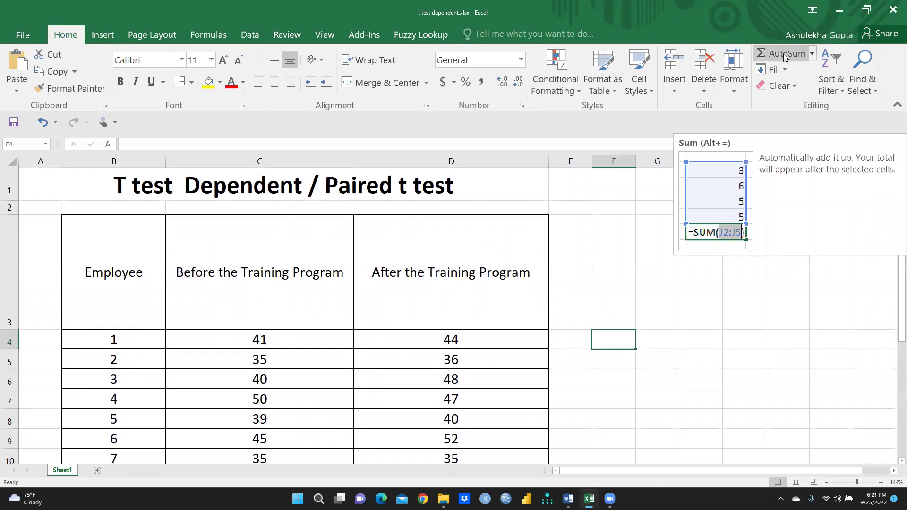
click(813, 55)
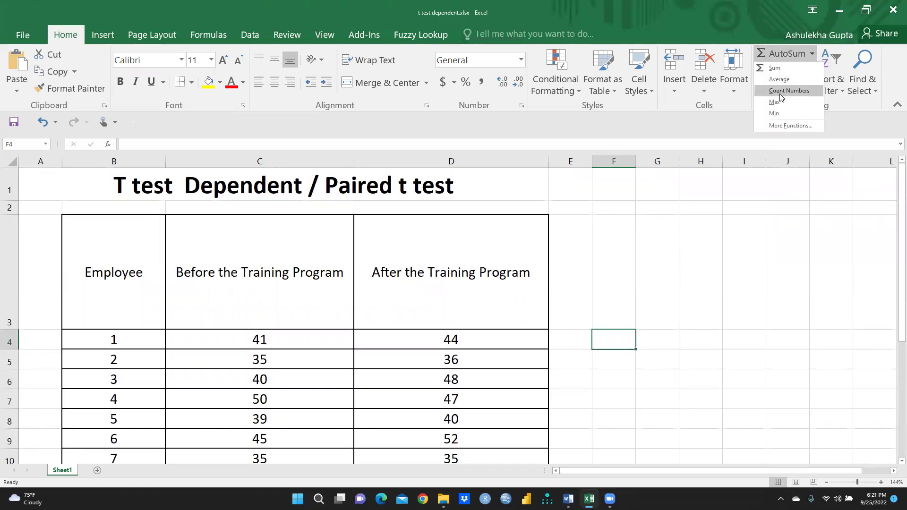
click(790, 126)
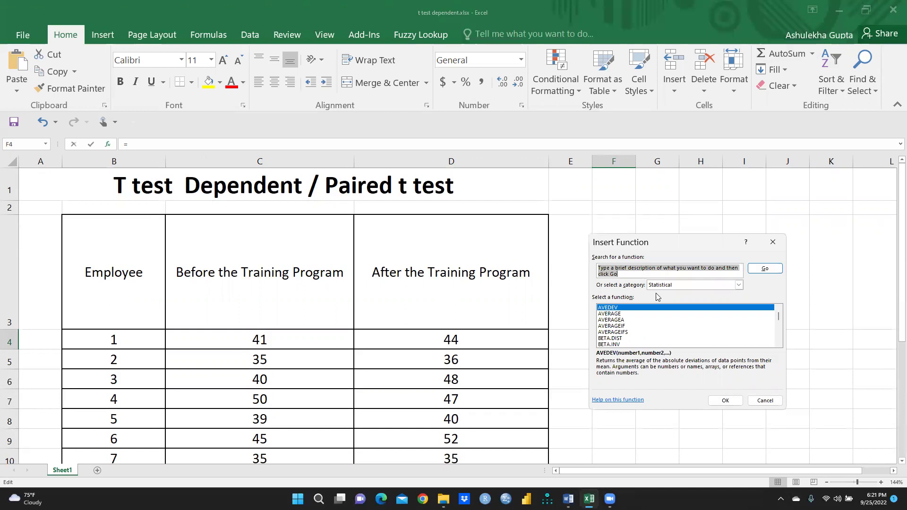
click(738, 286)
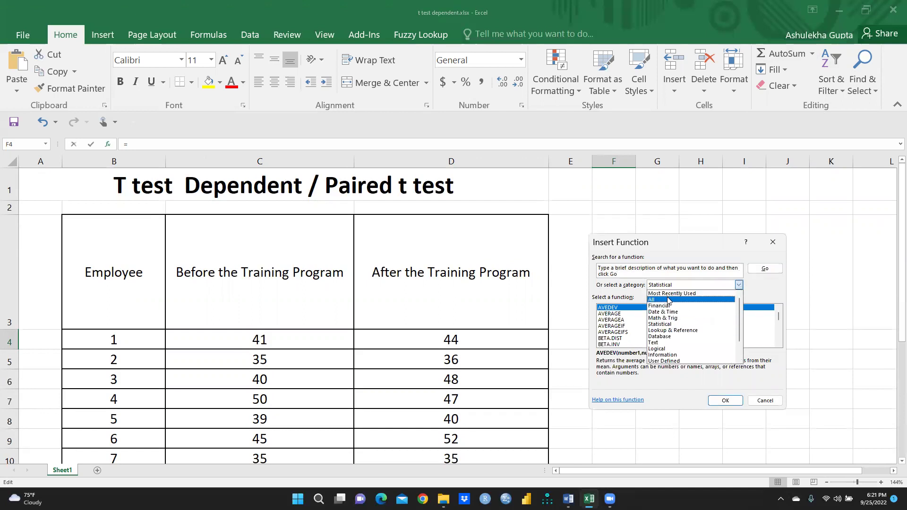
click(663, 326)
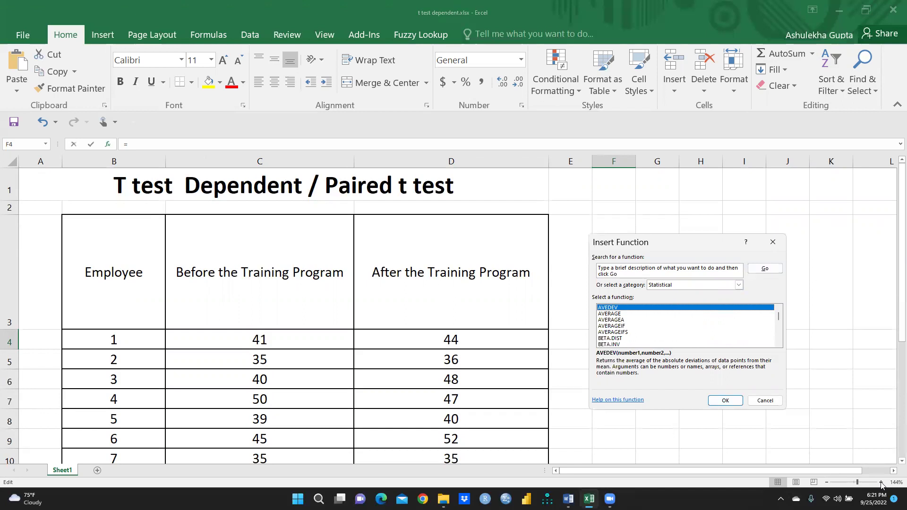
Step: Choose the T.TEST function for cell F4 and open its function arguments
scroll(634, 324, down, 5)
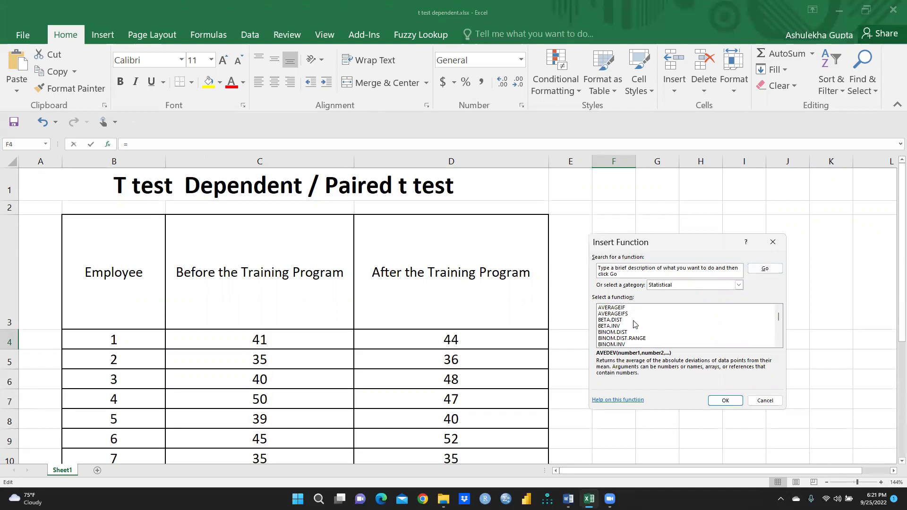
scroll(632, 328, down, 6)
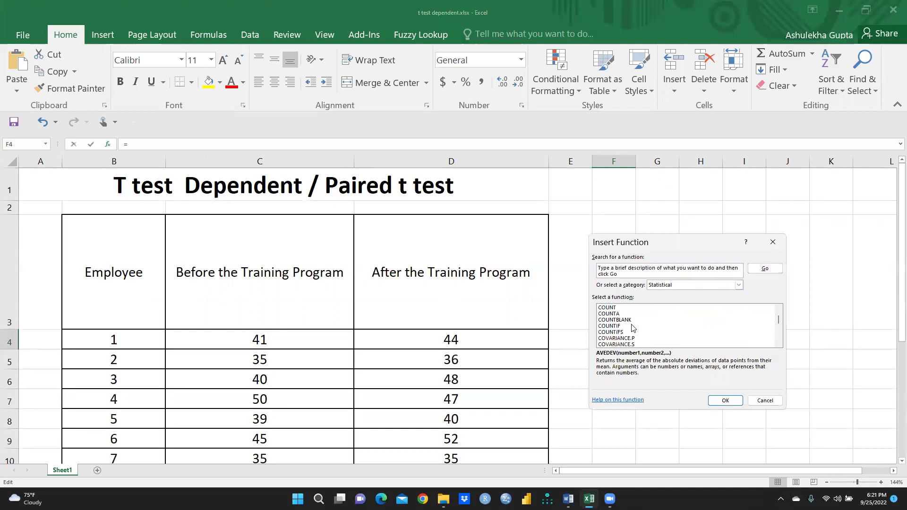
scroll(632, 328, down, 5)
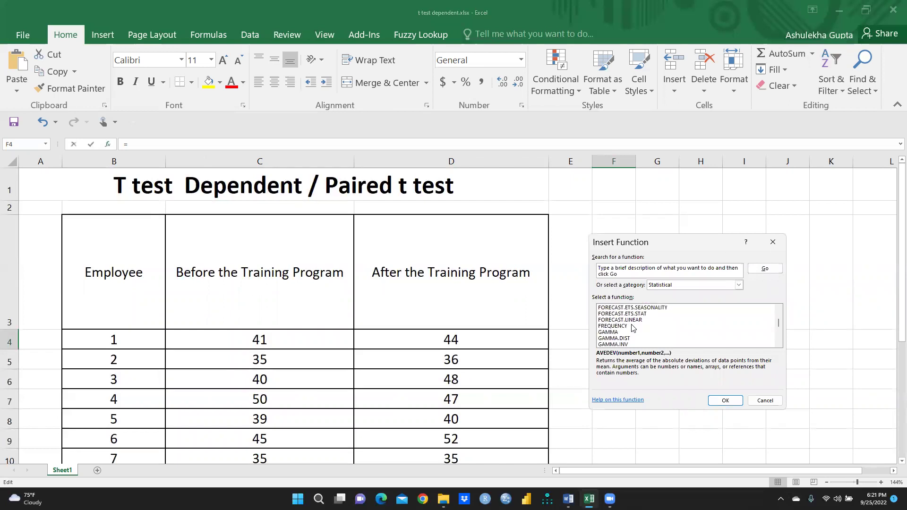
scroll(632, 328, down, 2)
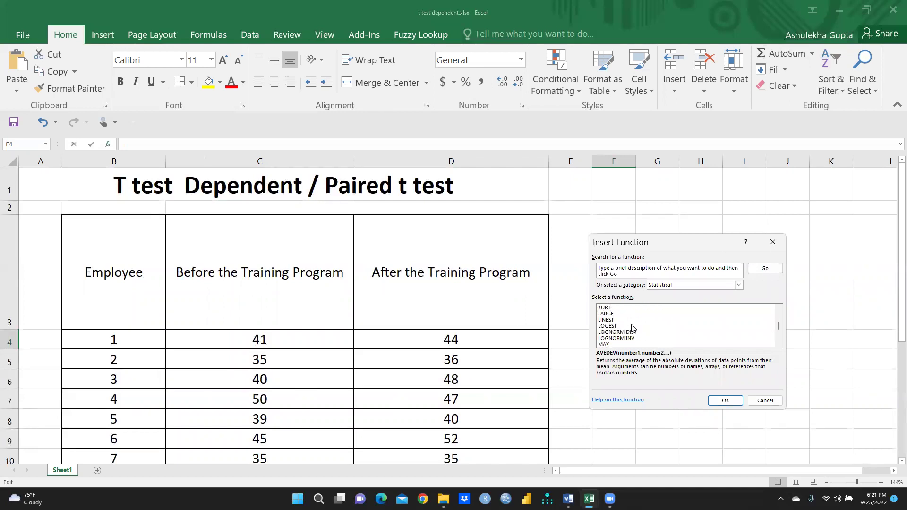
scroll(633, 328, down, 6)
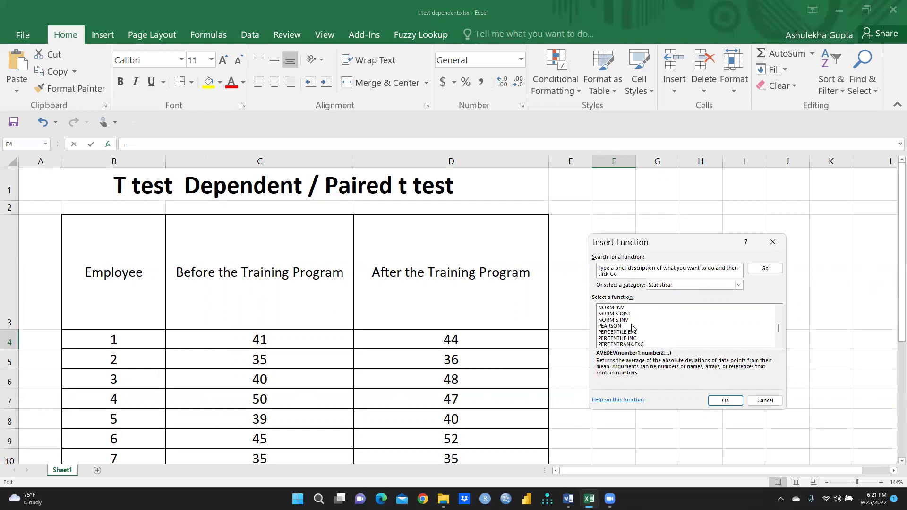
scroll(633, 328, down, 7)
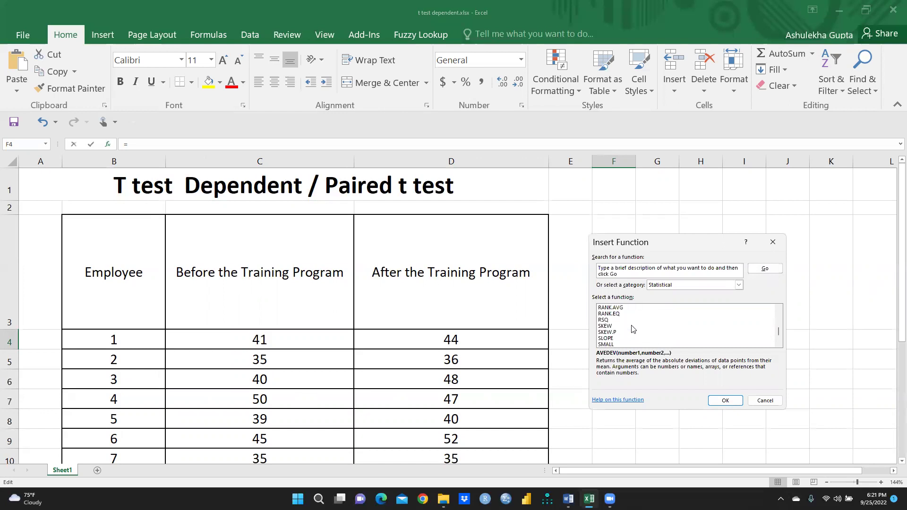
scroll(633, 328, down, 6)
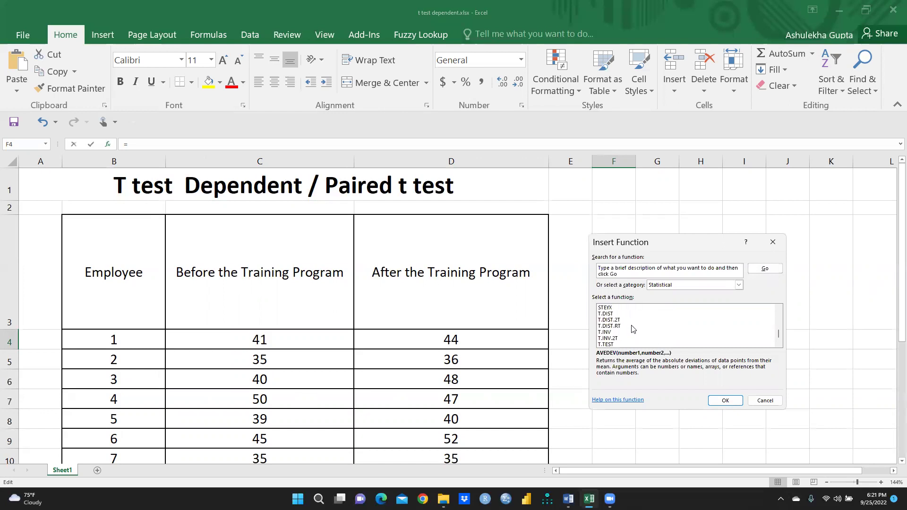
scroll(609, 337, down, 1)
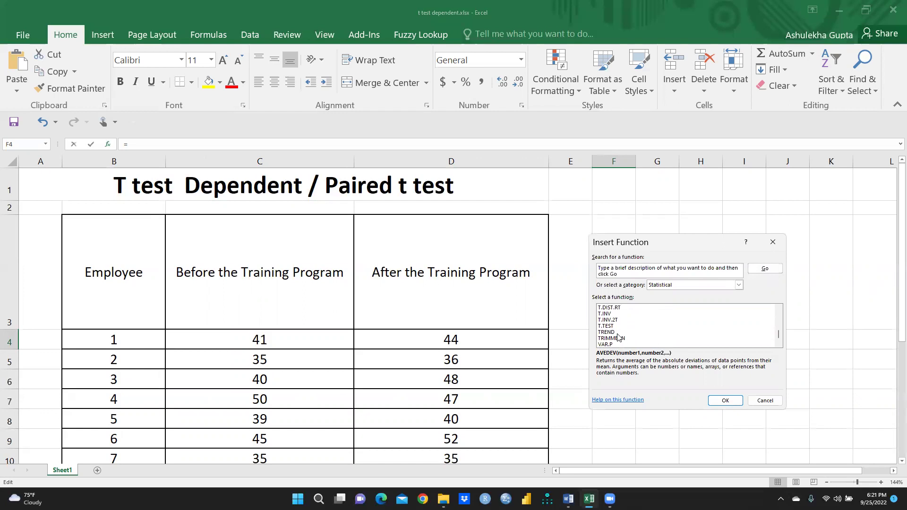
click(609, 326)
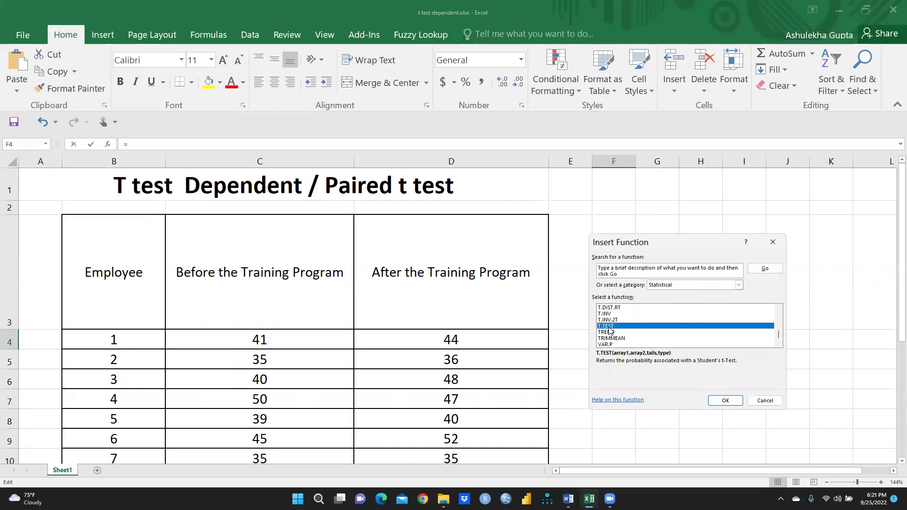
click(725, 401)
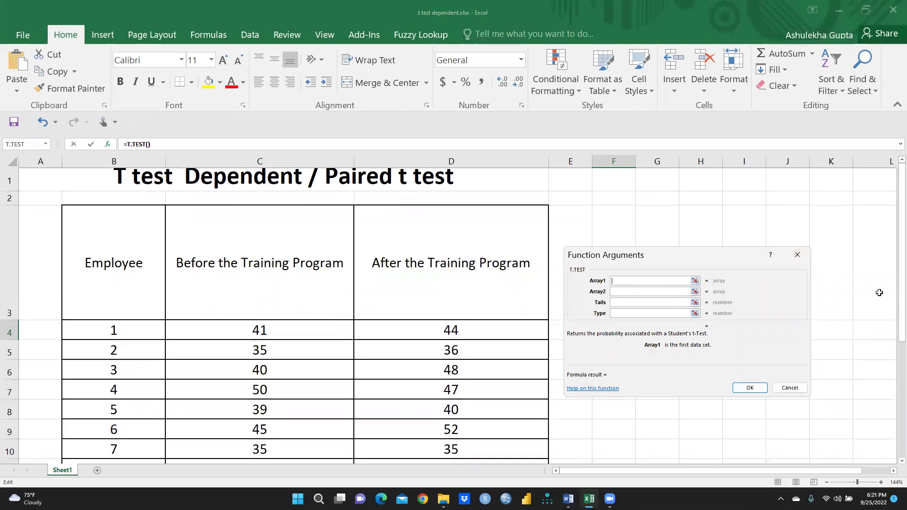
text(L2)
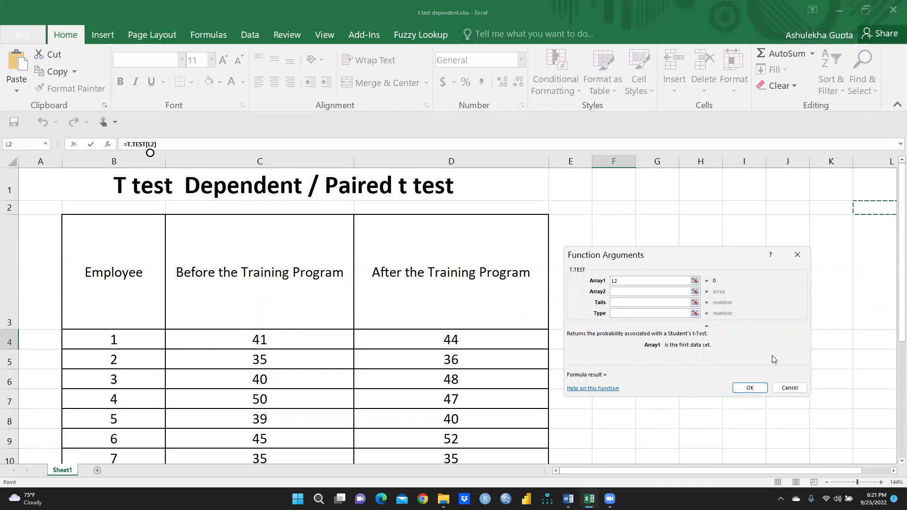
click(624, 281)
key(BackSpace)
key(BackSpace)
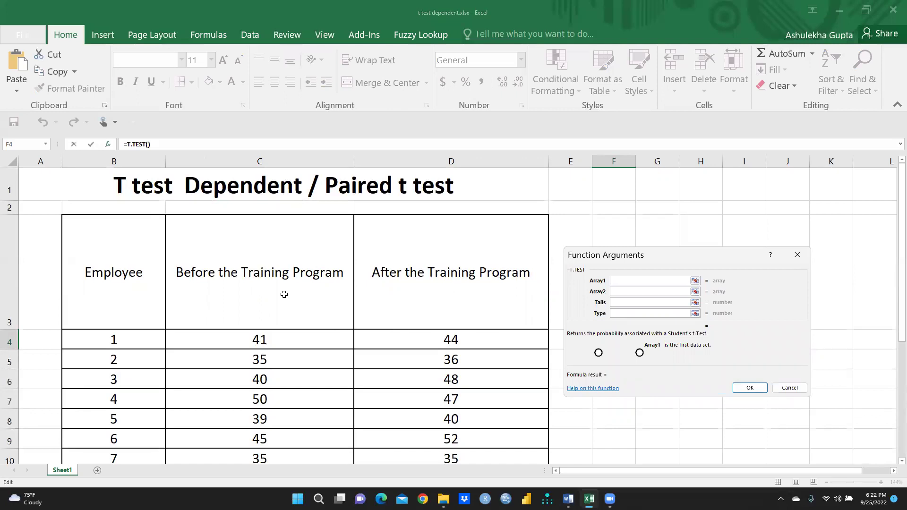
Step: Set the T.TEST Array1 argument to the before-training values in C4:C23
scroll(284, 294, down, 2)
scroll(286, 284, up, 2)
scroll(264, 281, down, 1)
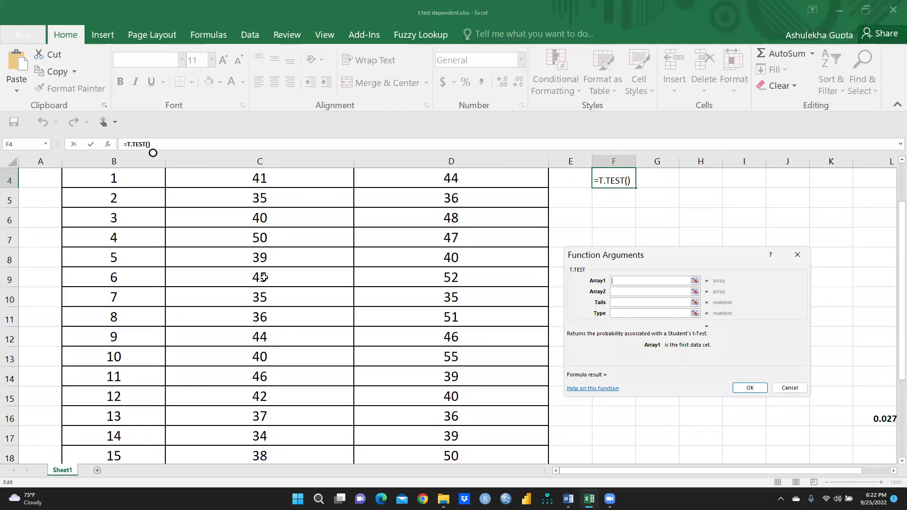
scroll(259, 196, up, 1)
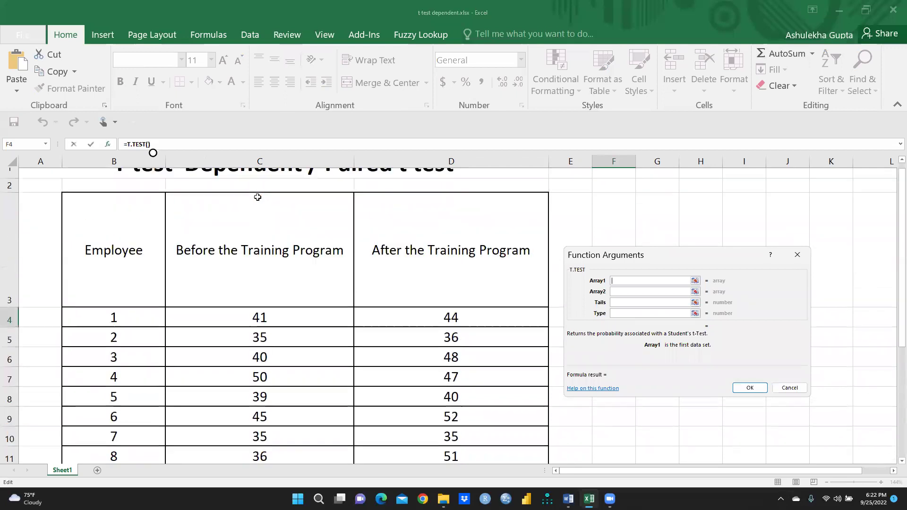
drag(251, 341, 264, 438)
Step: Set the T.TEST Array2 argument to the after-training values in D4:D23
click(623, 302)
click(622, 292)
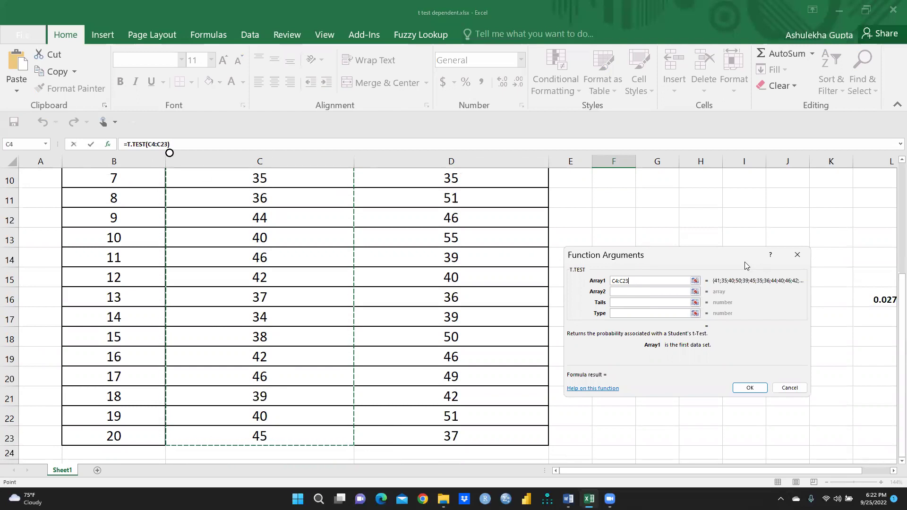
click(626, 291)
scroll(501, 288, up, 3)
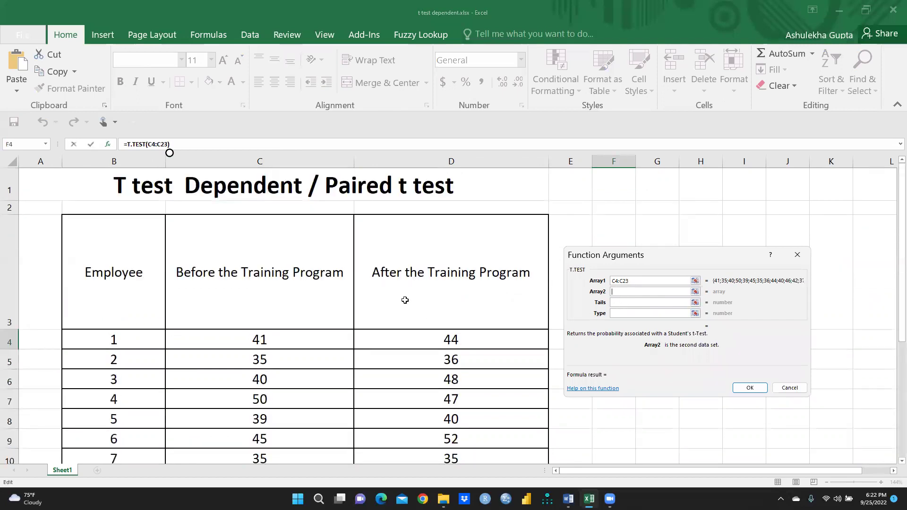
drag(463, 339, 469, 439)
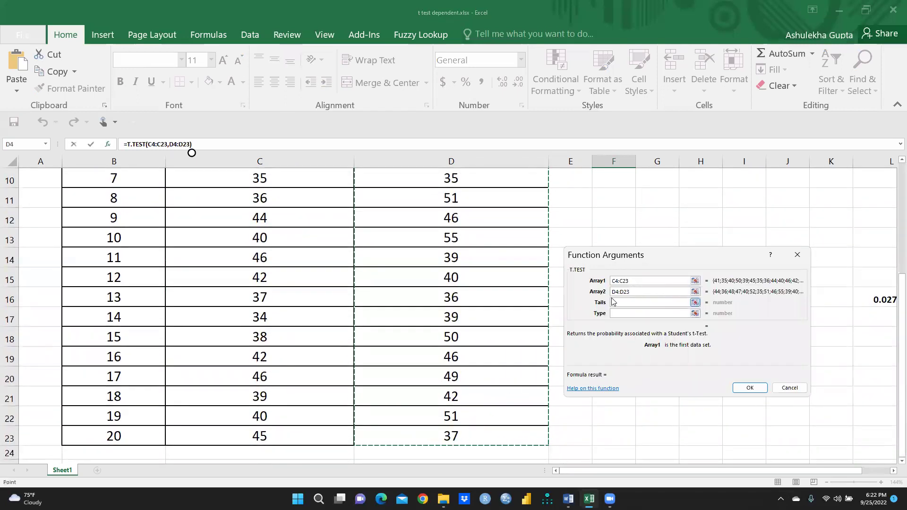
Step: Set the Tails argument to 2 for a two-tailed distribution and review its description
click(616, 303)
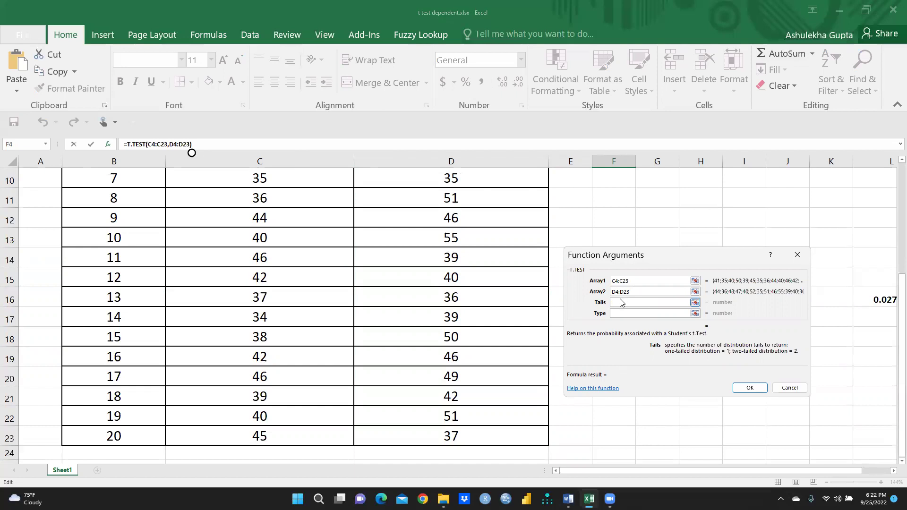
text(2)
key(Tab)
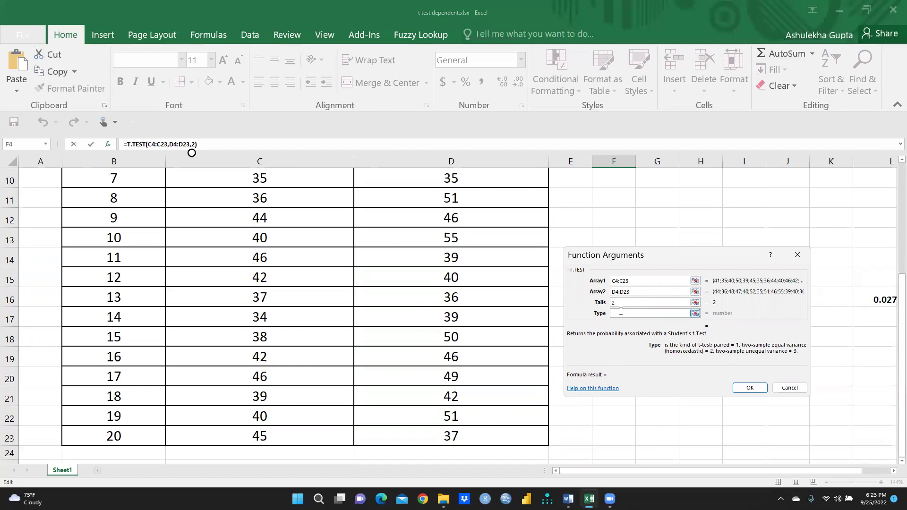
click(620, 301)
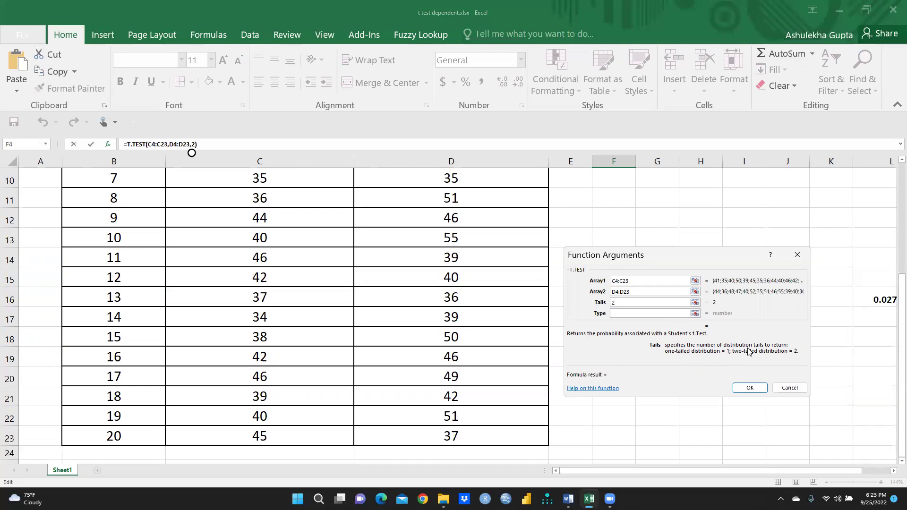
Step: Set the Type argument to 1 for a paired test and insert the completed T.TEST function in cell F4
click(615, 313)
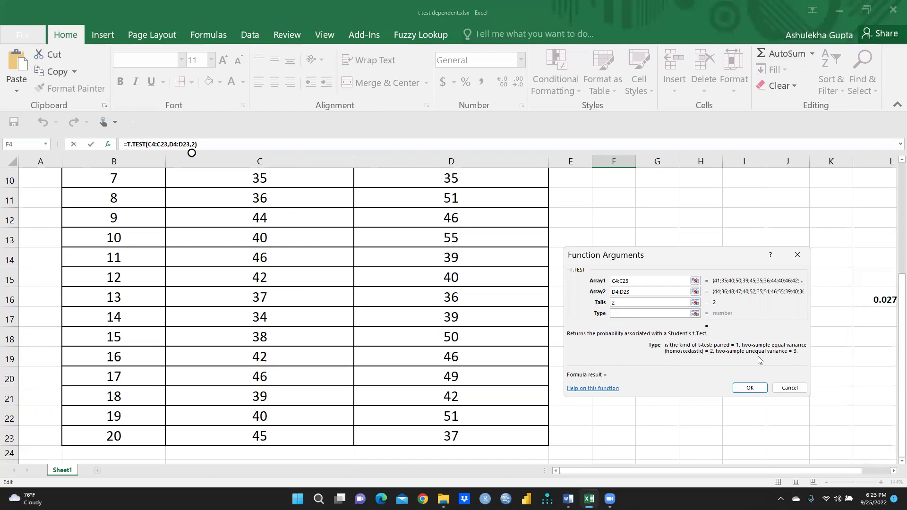
scroll(313, 271, up, 3)
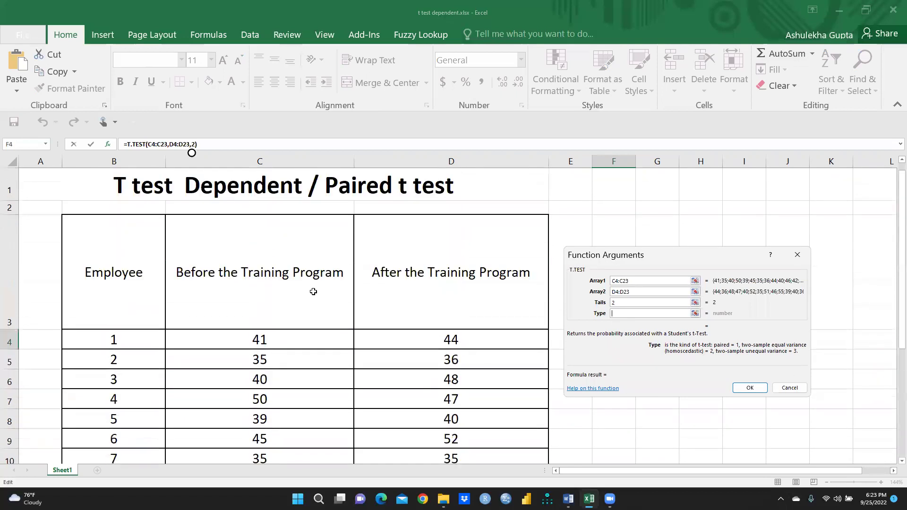
scroll(307, 324, down, 1)
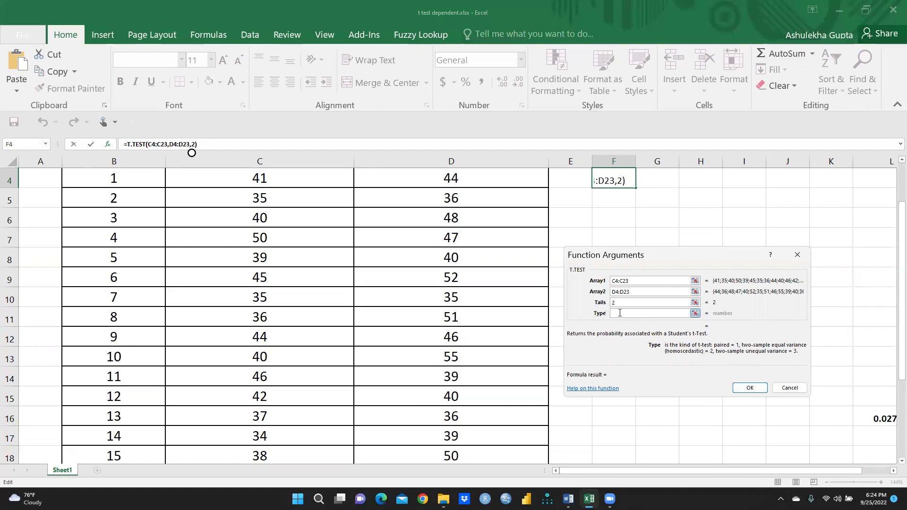
text(1)
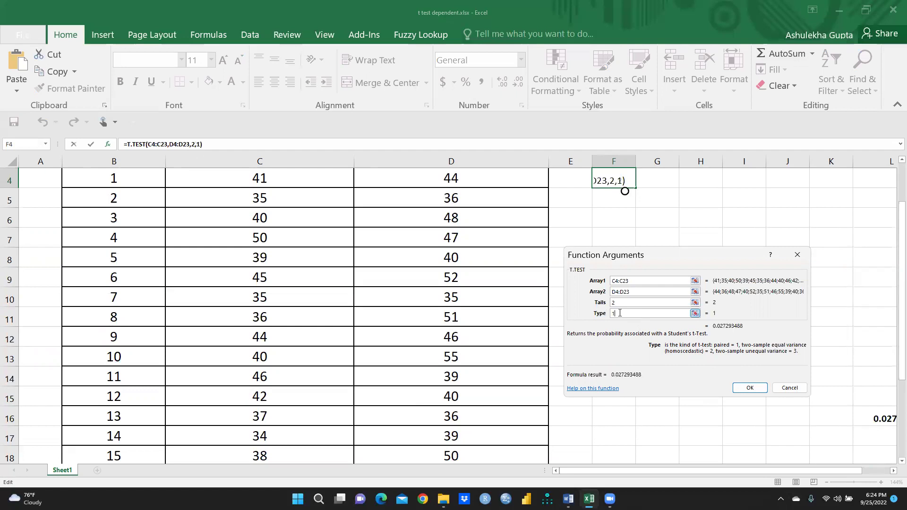
click(749, 387)
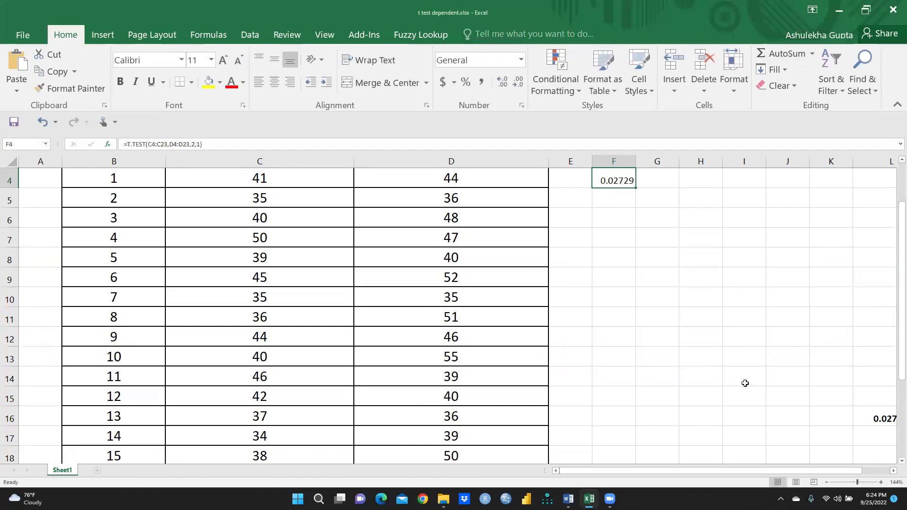
Step: Enter the note "p value < .05" in G4 beside the T.TEST result and widen column G to fit it
scroll(705, 379, up, 1)
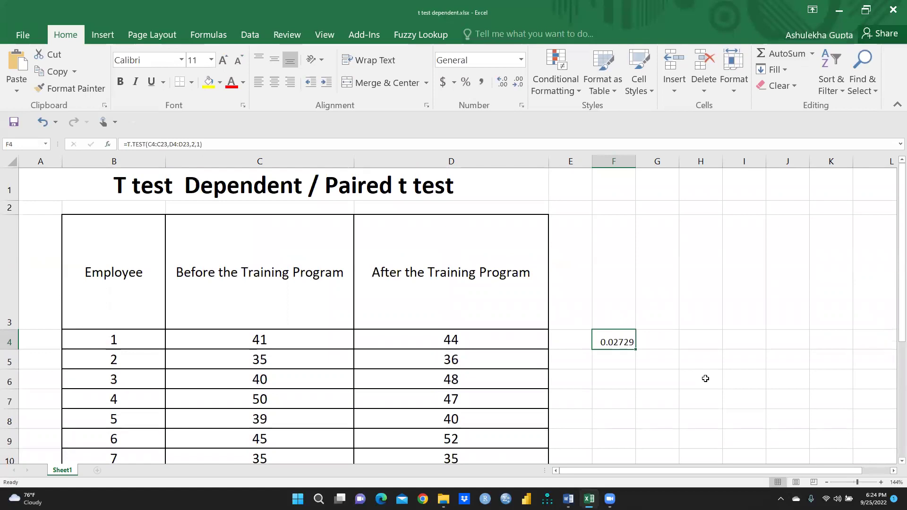
scroll(706, 379, up, 10)
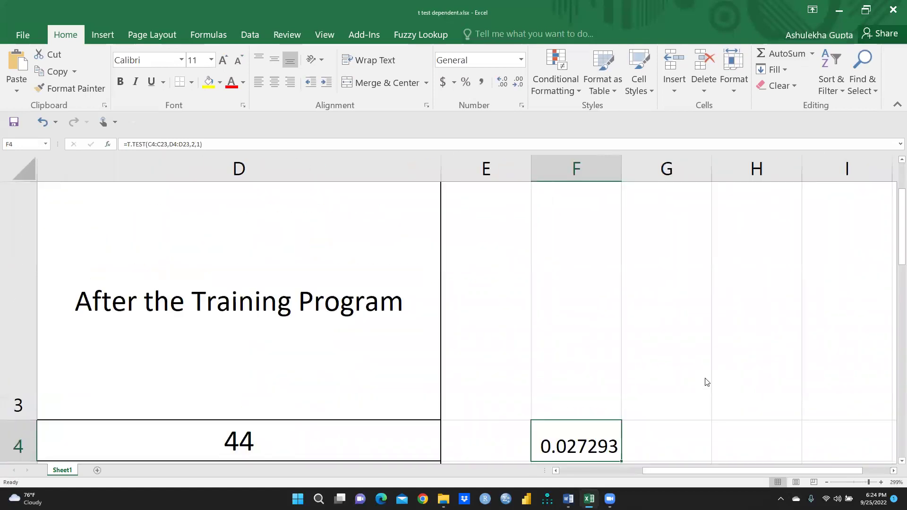
scroll(707, 381, down, 1)
scroll(707, 382, up, 1)
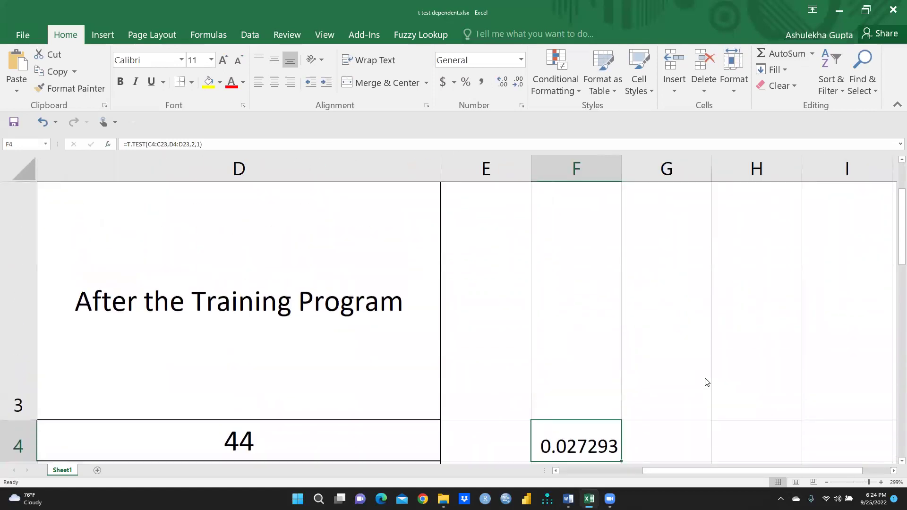
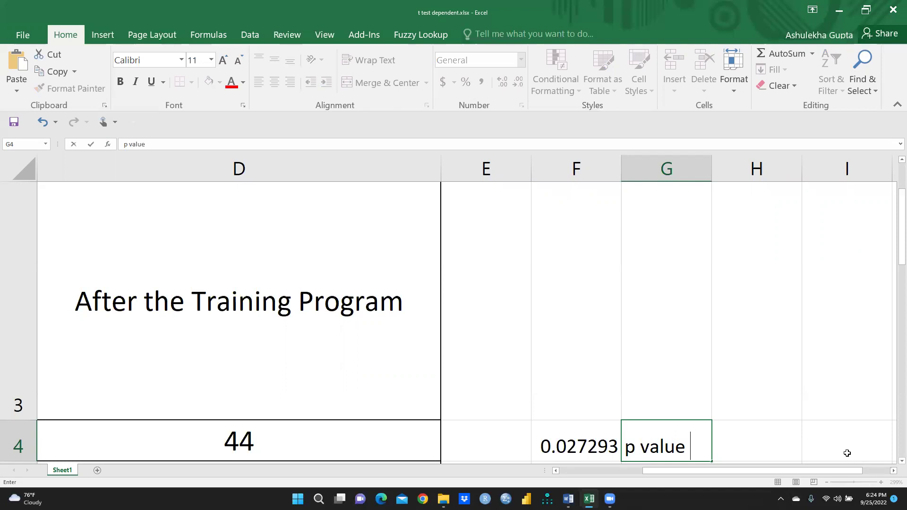
text(< .05)
click(751, 233)
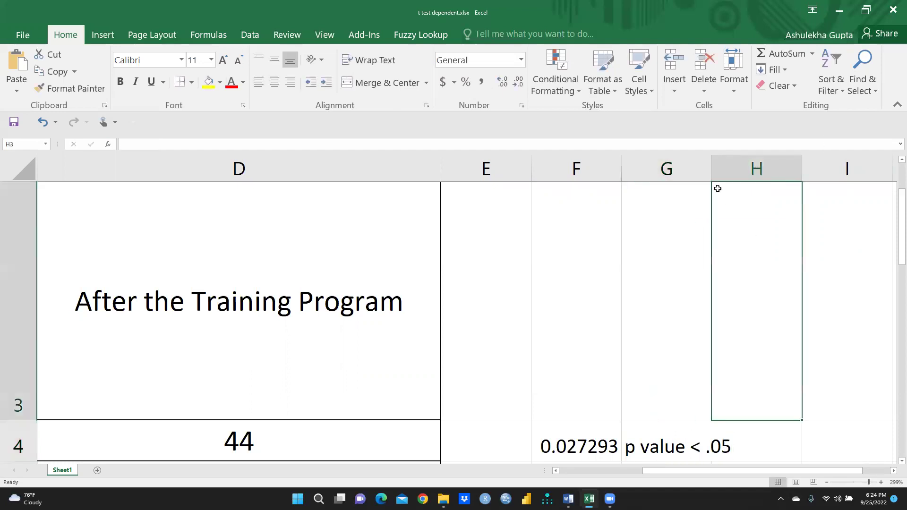
drag(712, 170, 774, 175)
Step: Enter the opposite condition "p value > .05" in cell G5
scroll(678, 227, down, 2)
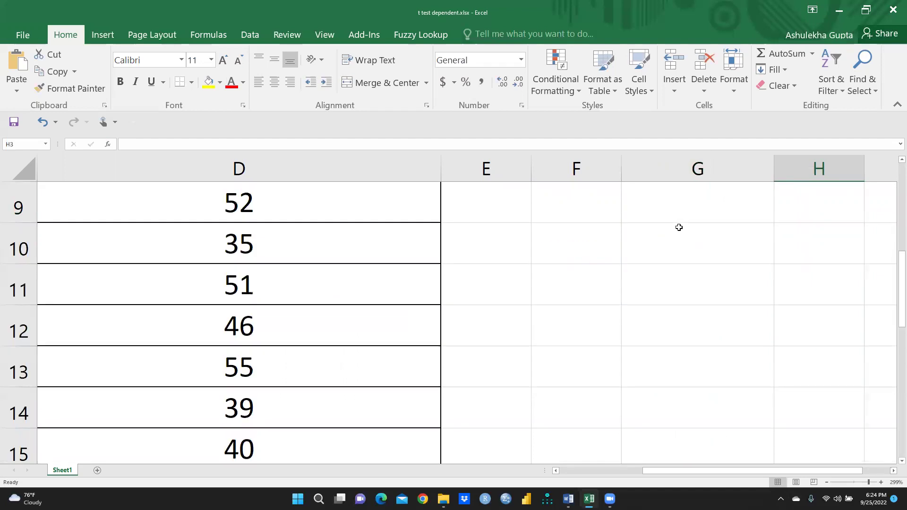
scroll(657, 284, up, 2)
scroll(668, 342, down, 1)
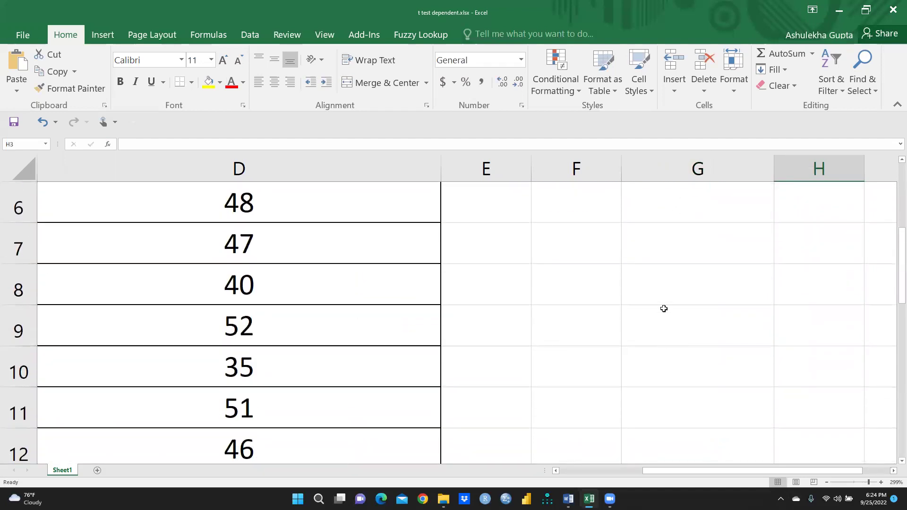
scroll(664, 310, up, 1)
scroll(665, 312, down, 1)
scroll(665, 312, up, 1)
scroll(665, 313, down, 1)
key(Left)
key(Down)
key(Down)
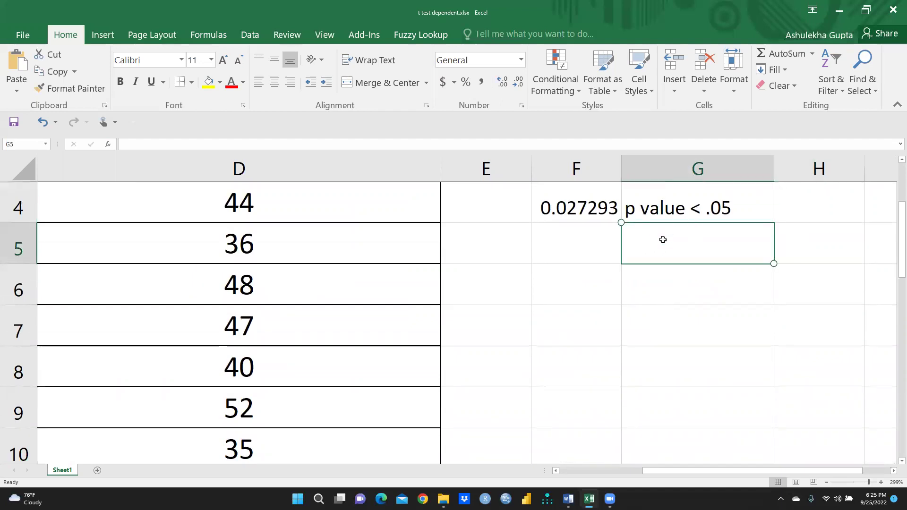
text(p value < .05)
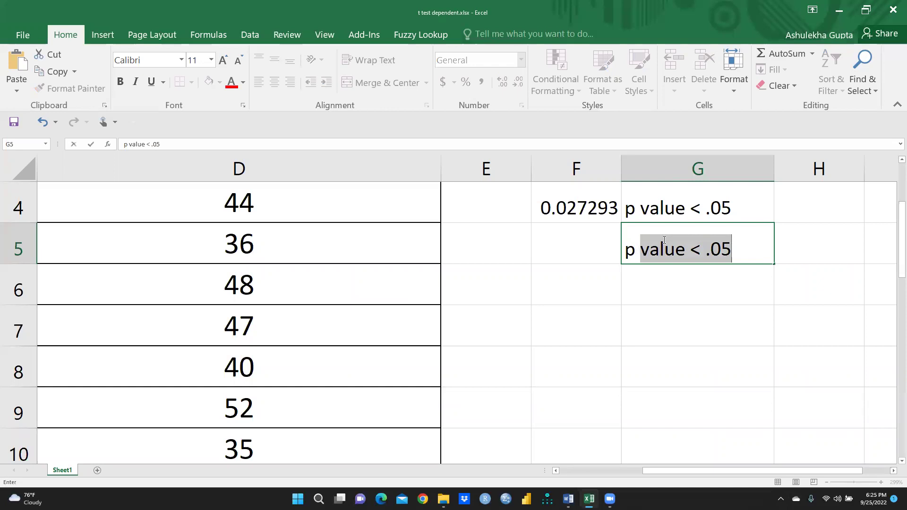
click(703, 250)
key(BackSpace)
text(>)
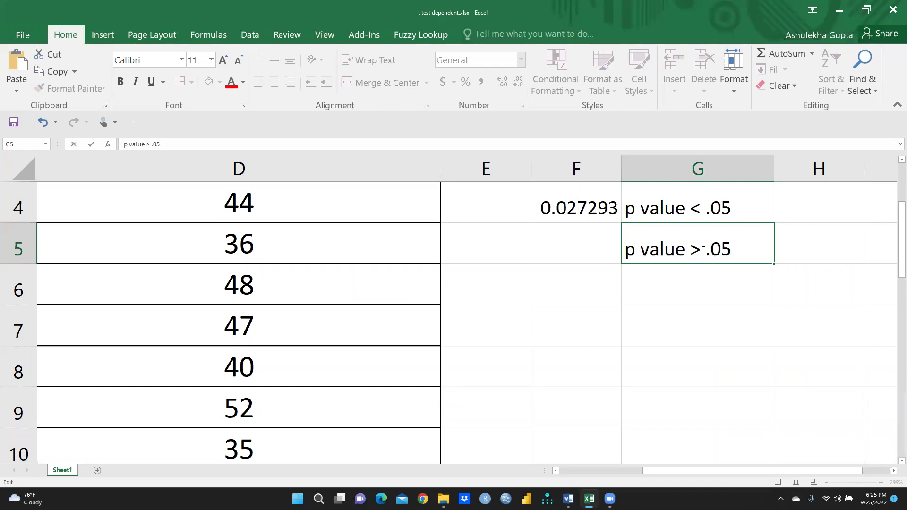
click(726, 209)
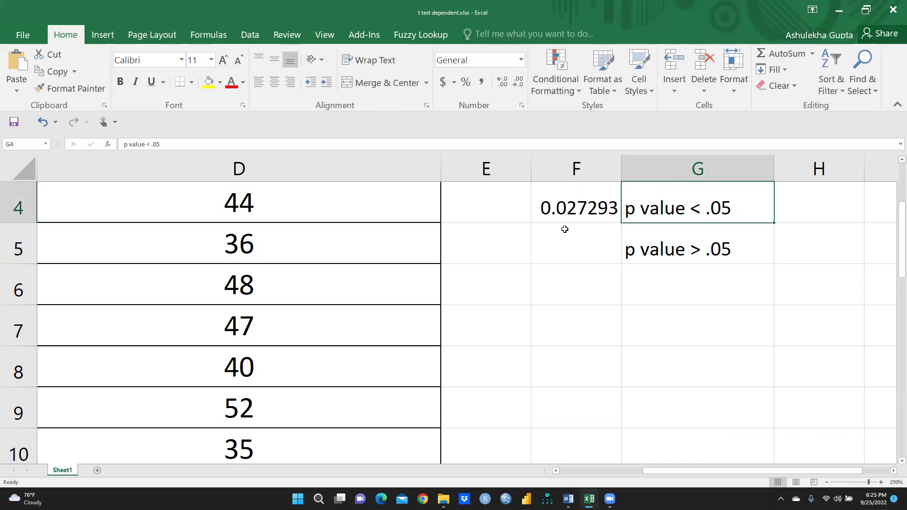
Step: Enter the conclusion "Ha will be accepted" in H4 beside the "p value < .05" condition
click(817, 207)
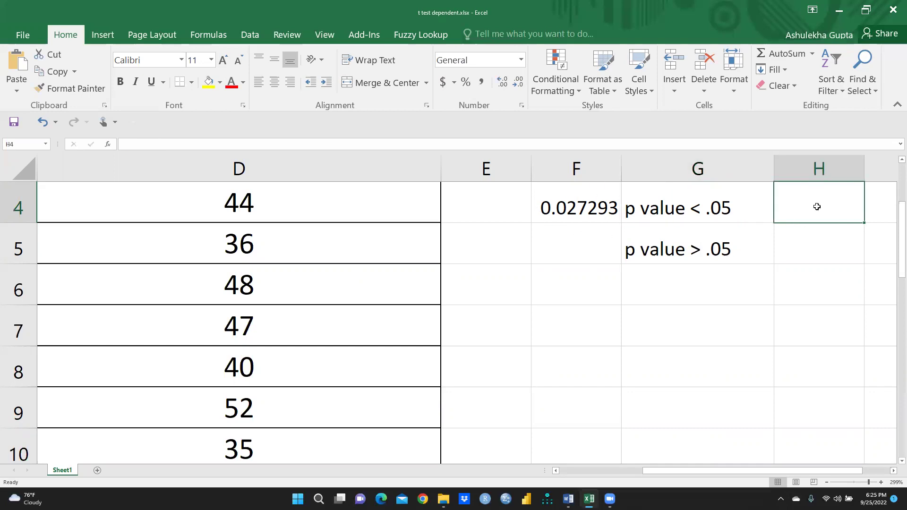
text(Ha)
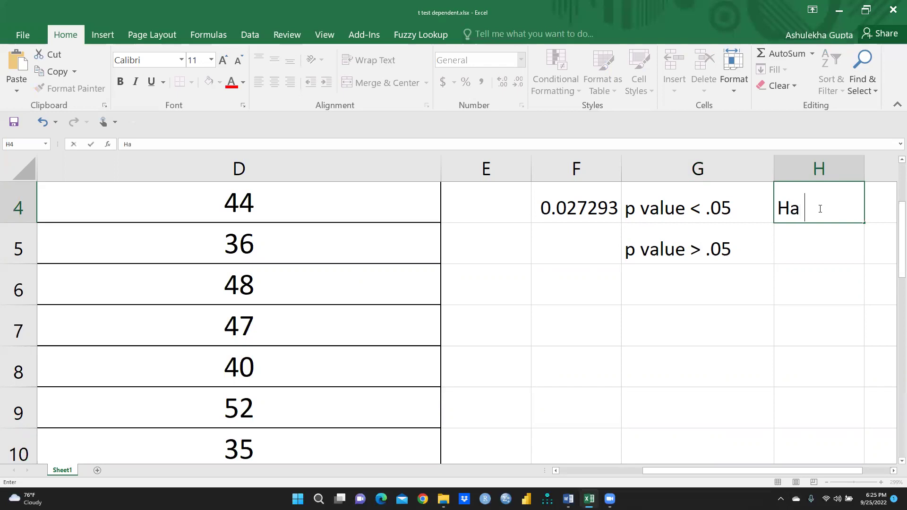
text( will be a)
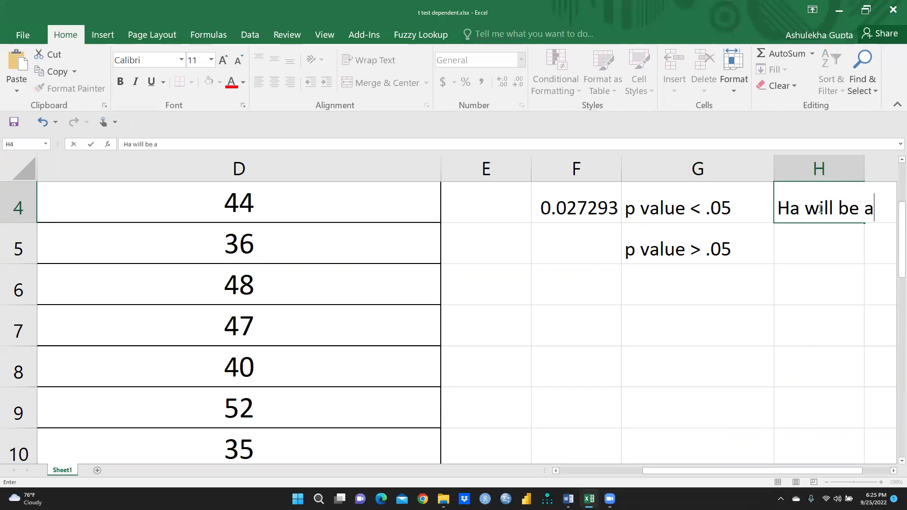
text(ccepted)
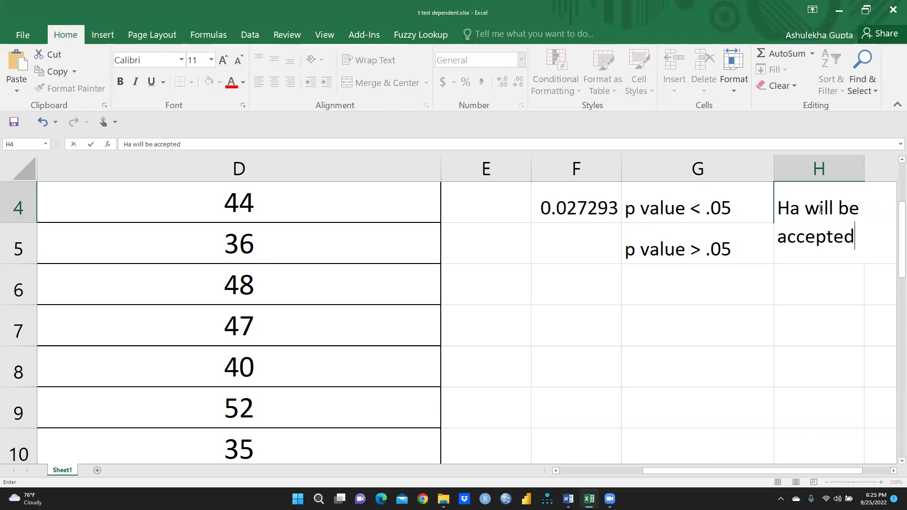
click(776, 292)
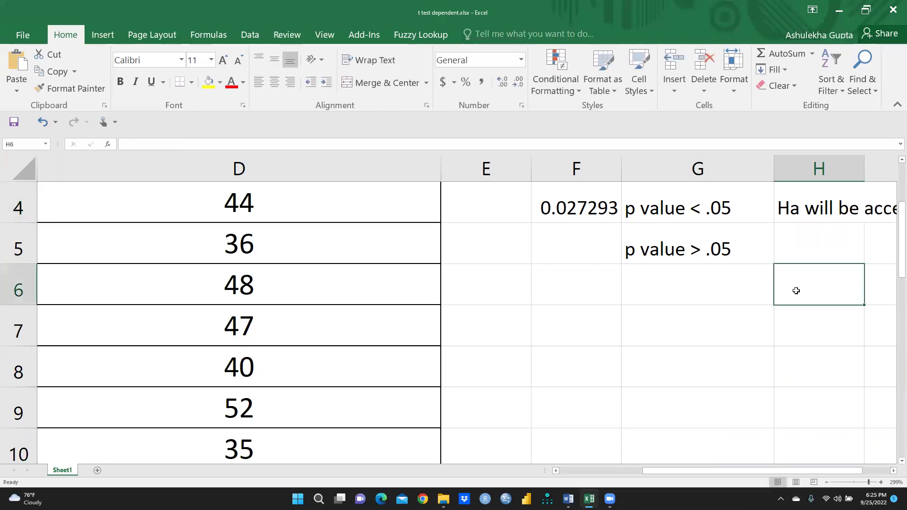
Step: Enter the conclusion "H0 are fail to reject Null hypothesis" in cell H5 beside the "p value > .05" condition
click(806, 249)
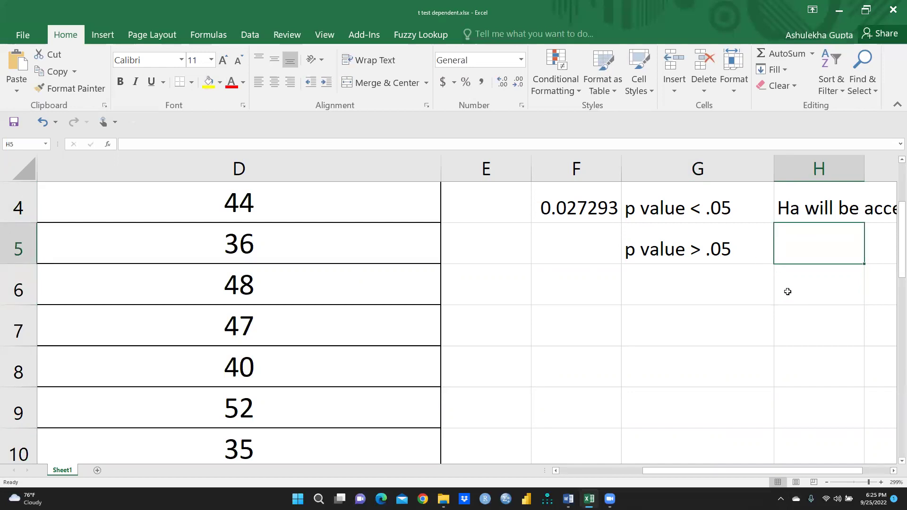
text(H0)
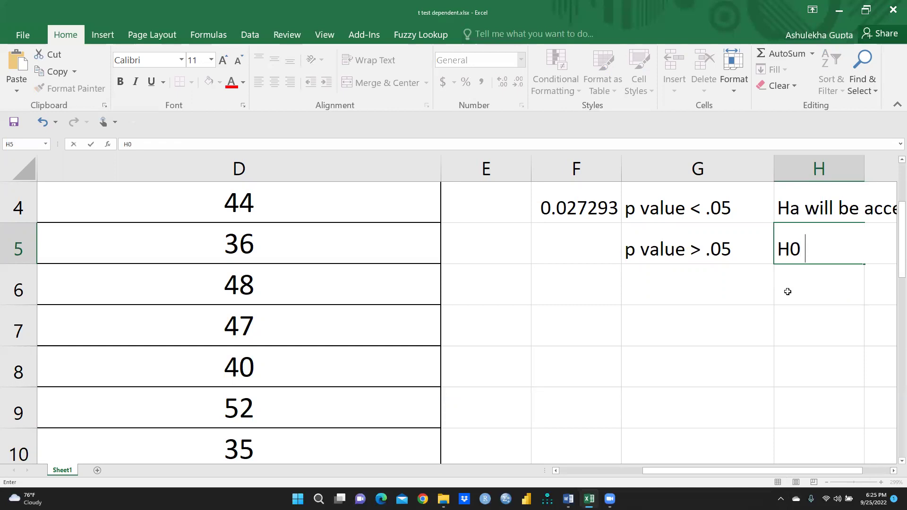
text(are fai)
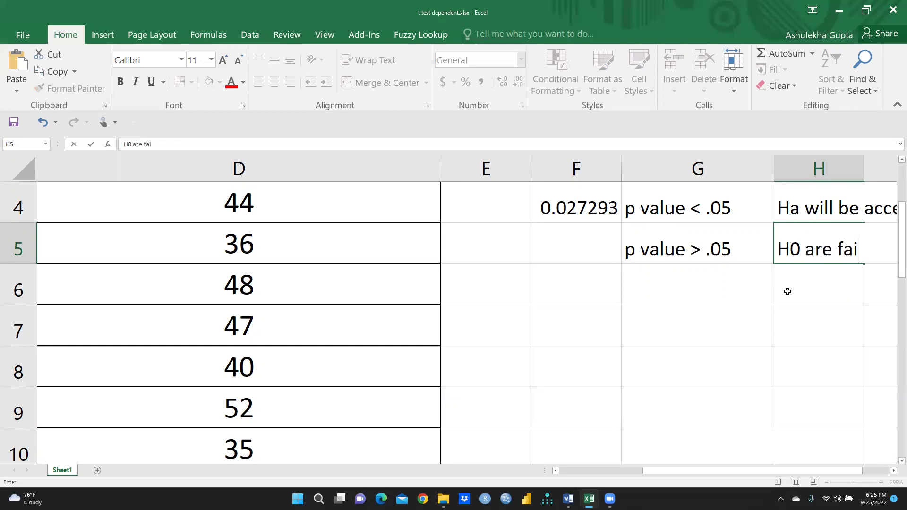
text(l to rejec)
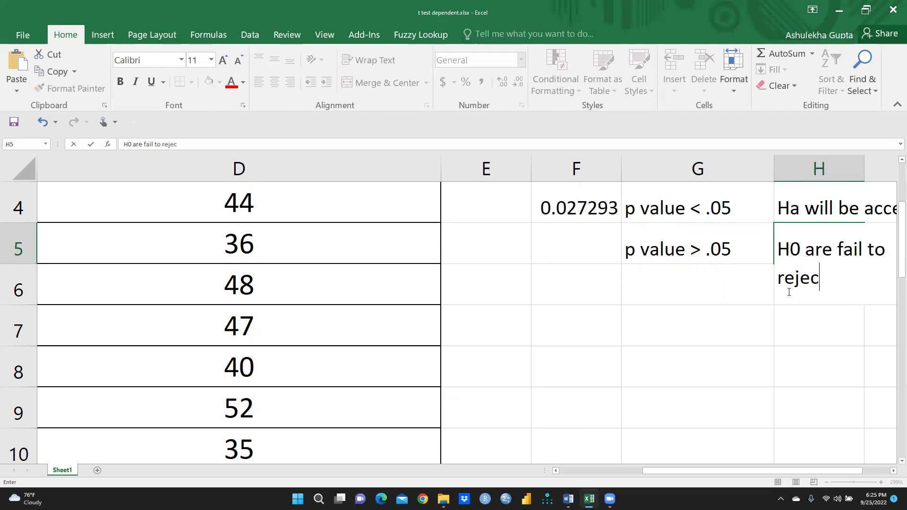
text(t Null hypothesi)
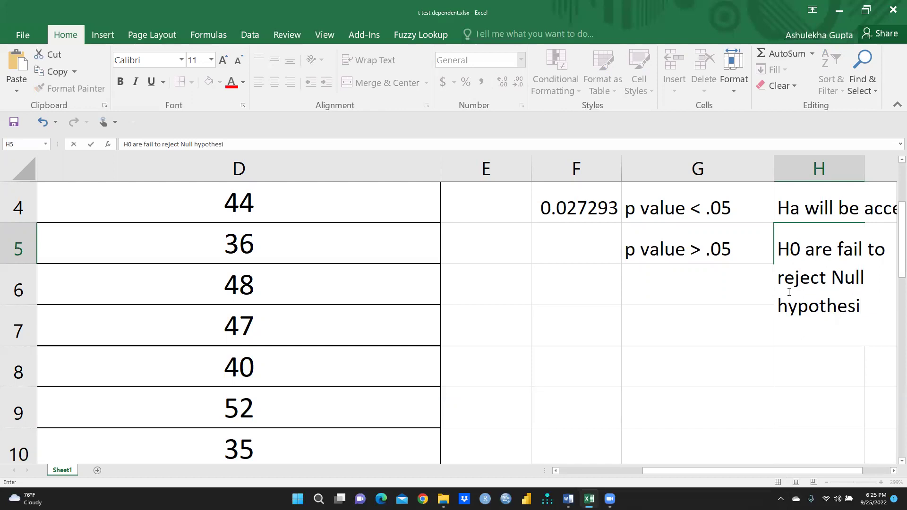
text(s)
Step: Switch to the Word document to read the Interpretation paragraph and compare it with the T.TEST result and decision notes in the Excel sheet
click(569, 498)
scroll(374, 277, down, 5)
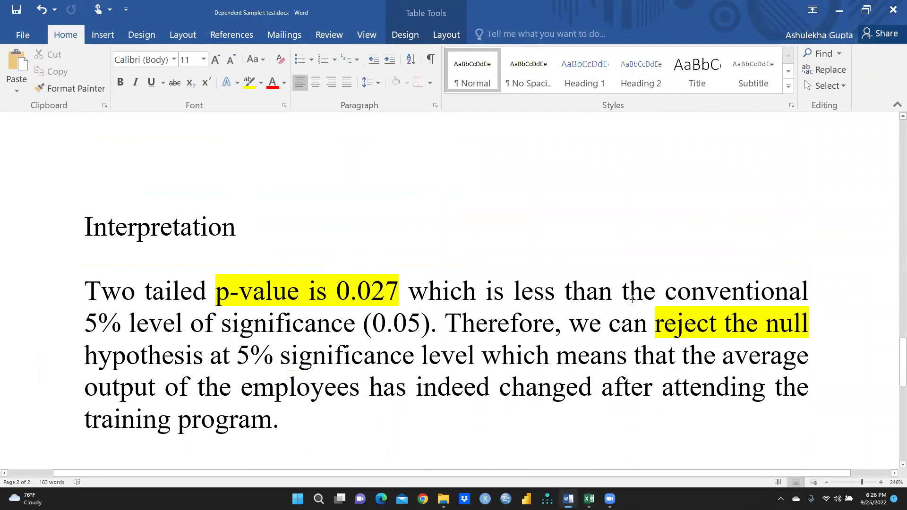
scroll(632, 299, down, 1)
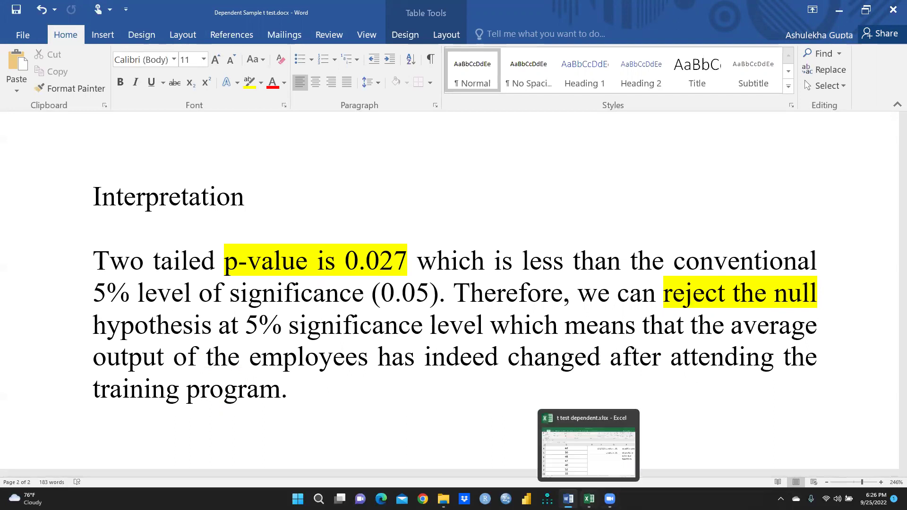
click(589, 499)
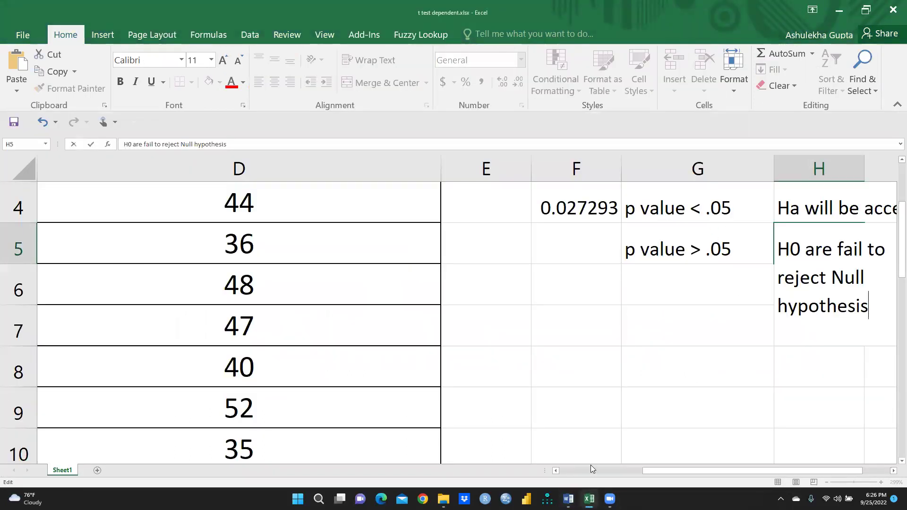
Step: Return to the Word document and review it from the Interpretation back to the Example 3 problem statement under the main title
click(568, 499)
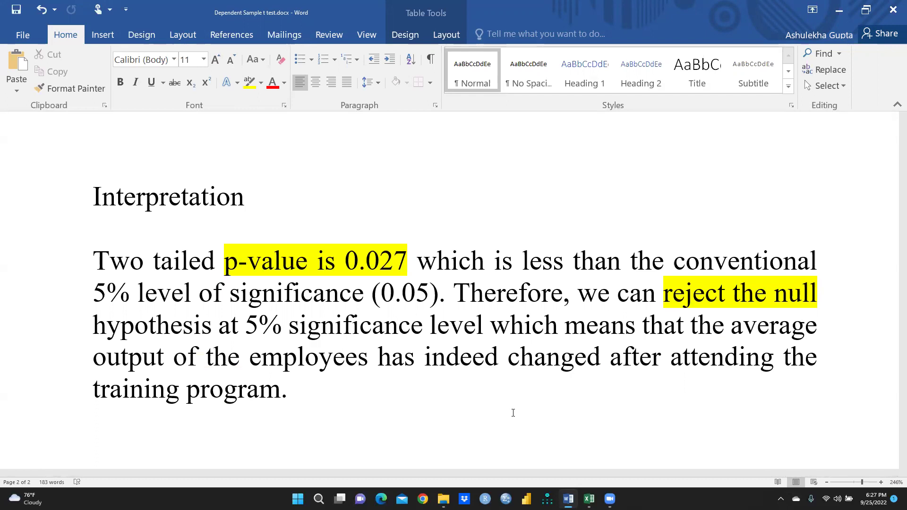
scroll(505, 411, up, 15)
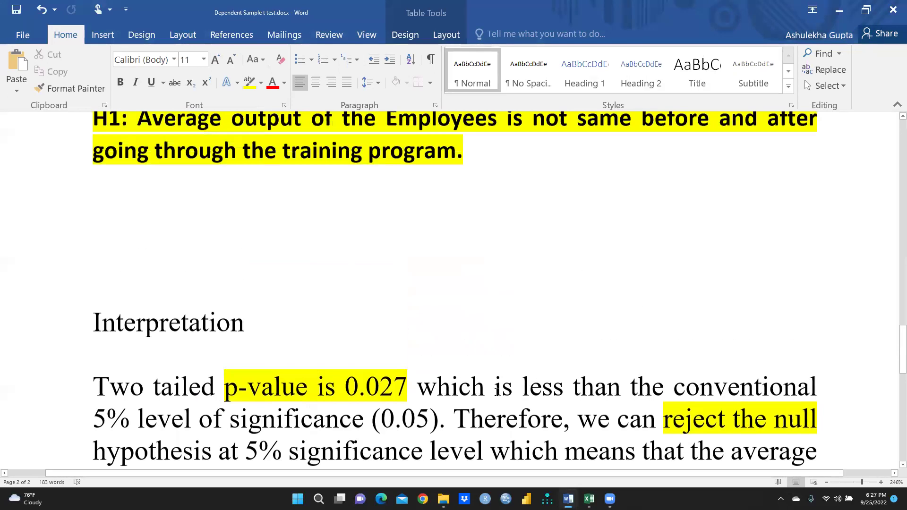
scroll(489, 395, up, 12)
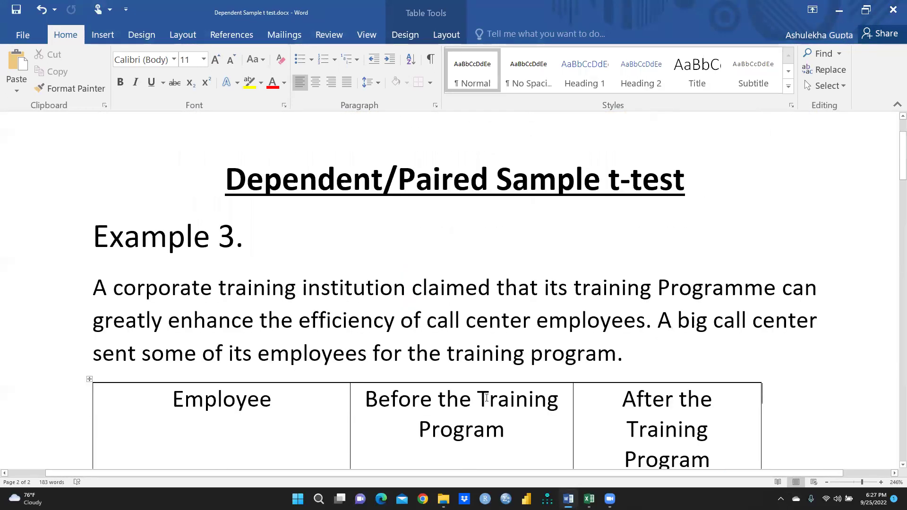